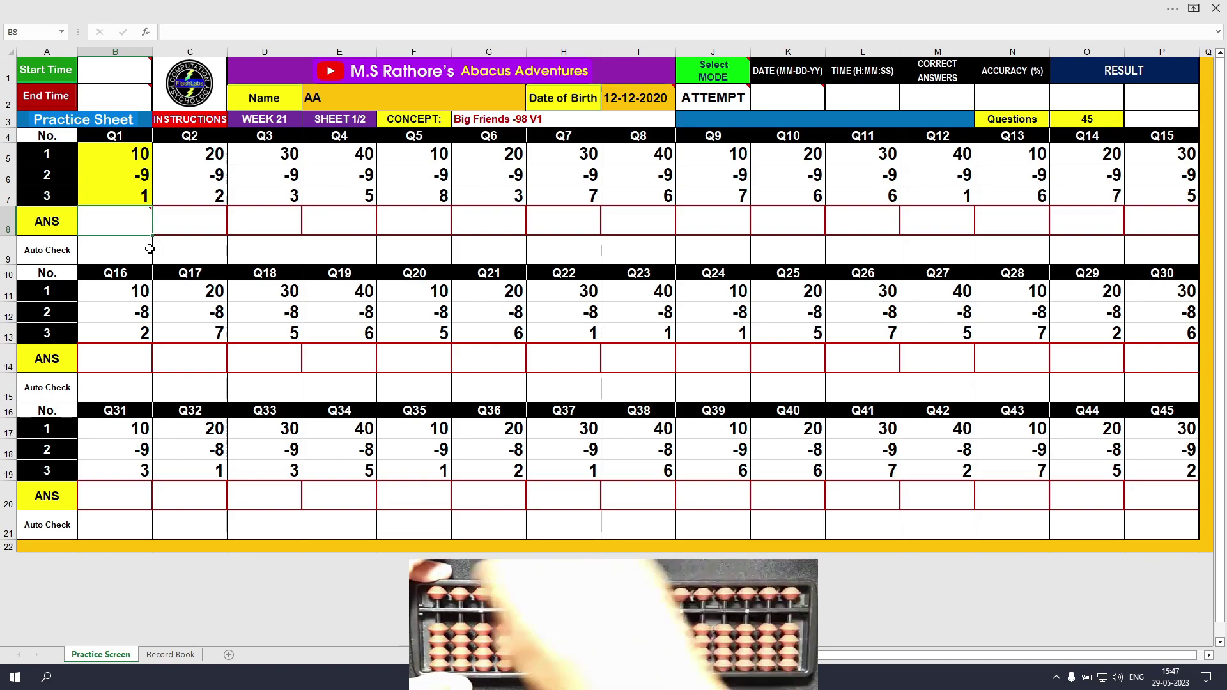
# Enter the answers for Q1 to Q5 in the first ANS row: 2, 13, 24, 36 and 9
pyautogui.write('2')
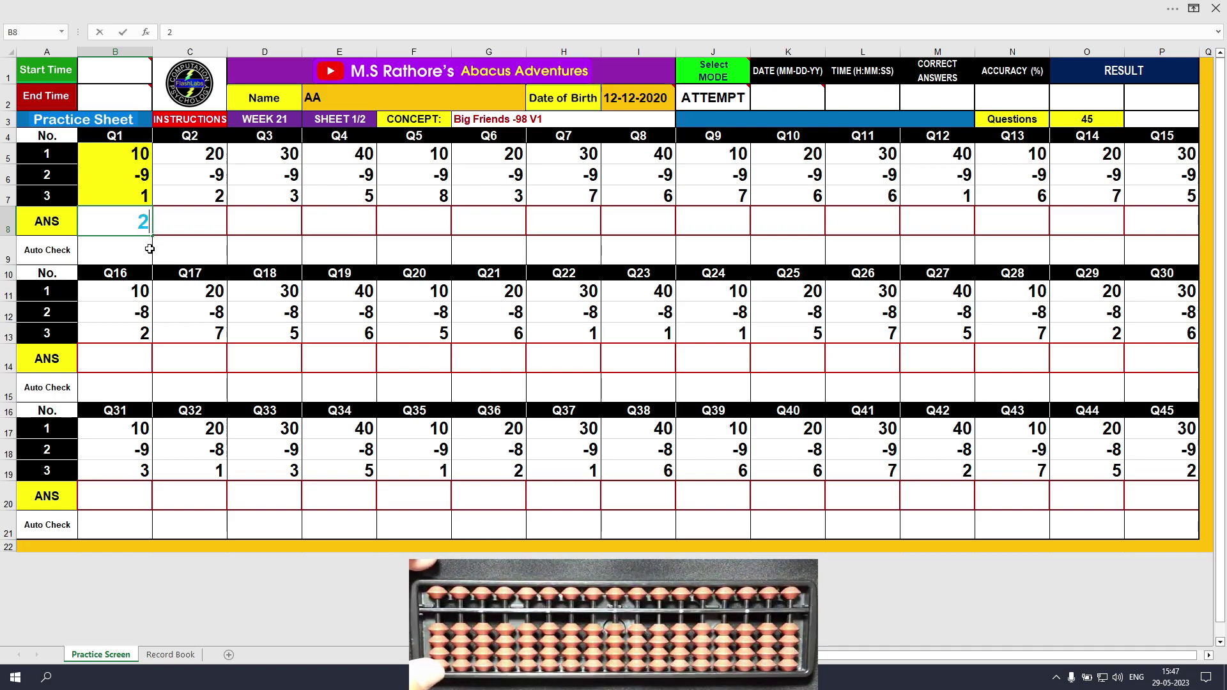
pyautogui.press('Tab')
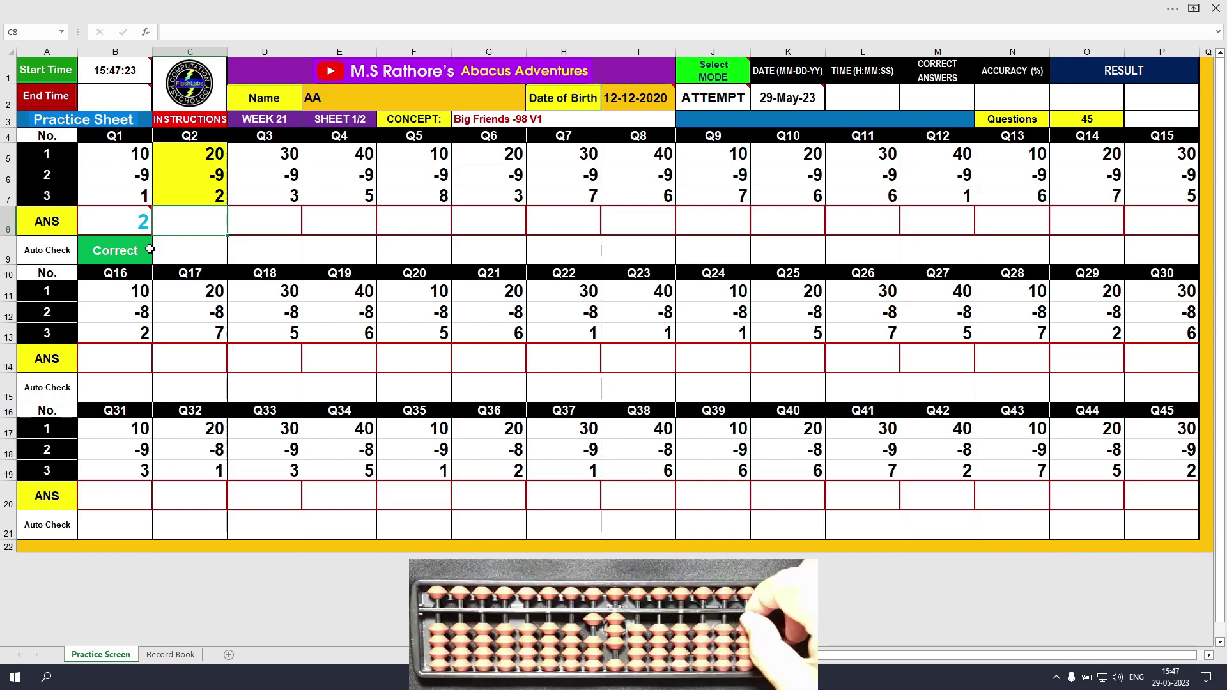
pyautogui.write('13')
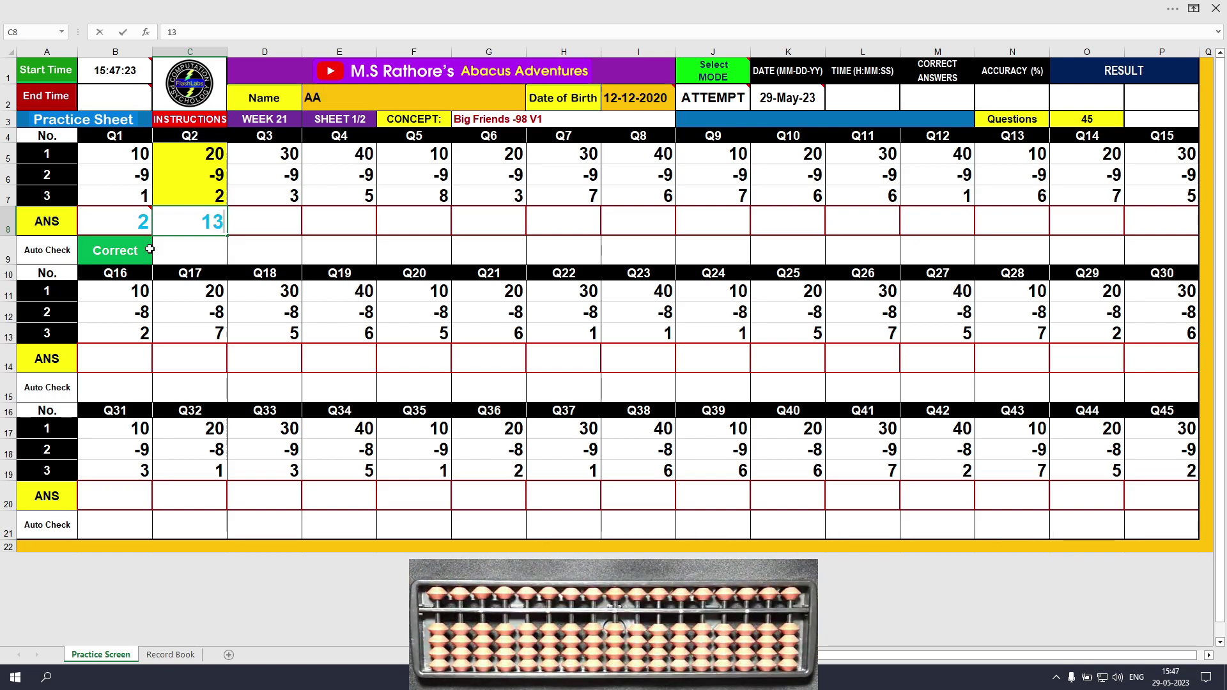
pyautogui.press('Tab')
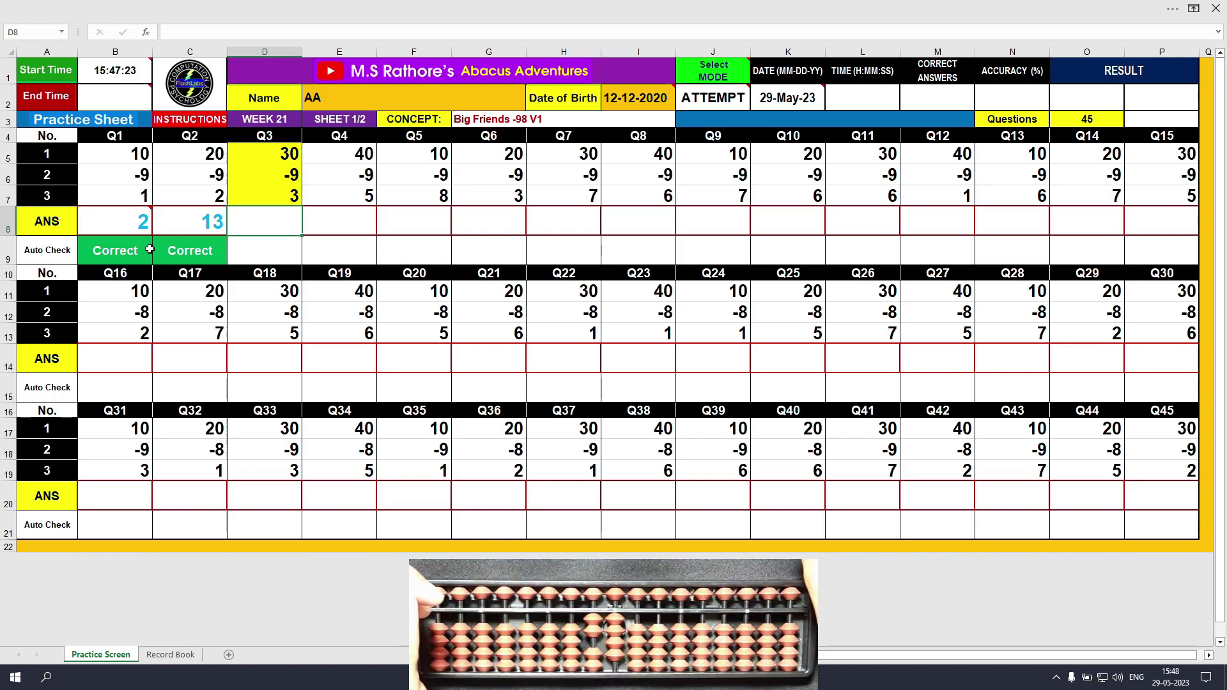
pyautogui.write('24')
pyautogui.press('Tab')
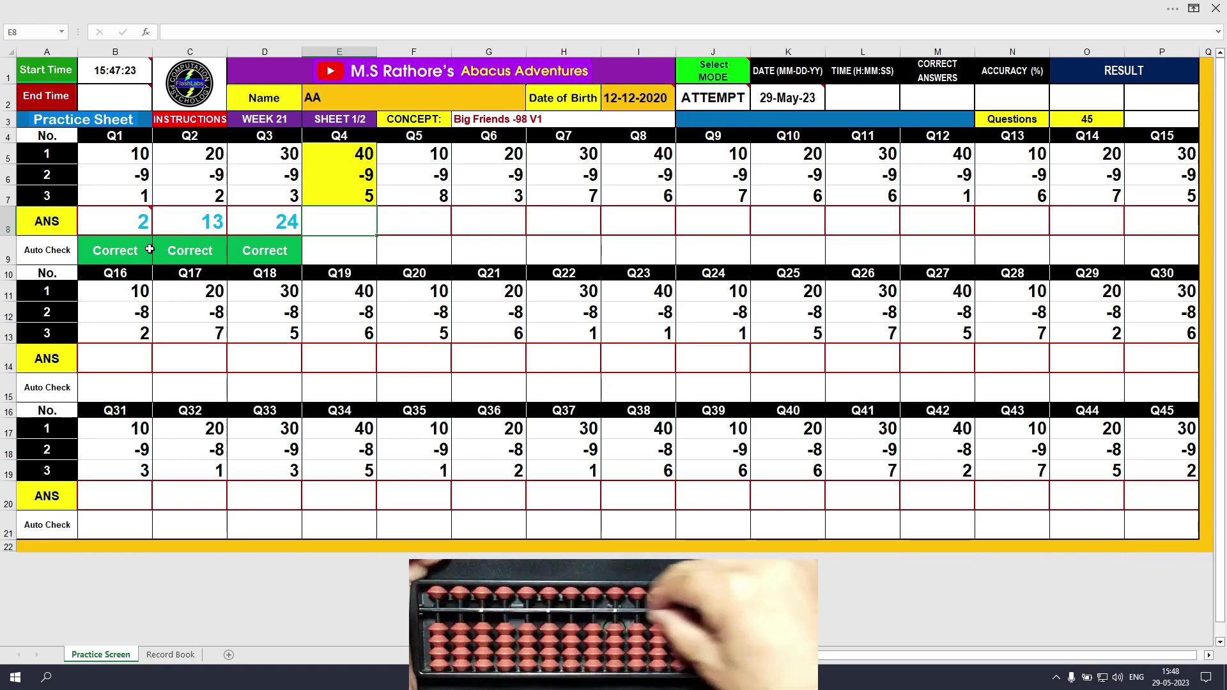
pyautogui.write('36')
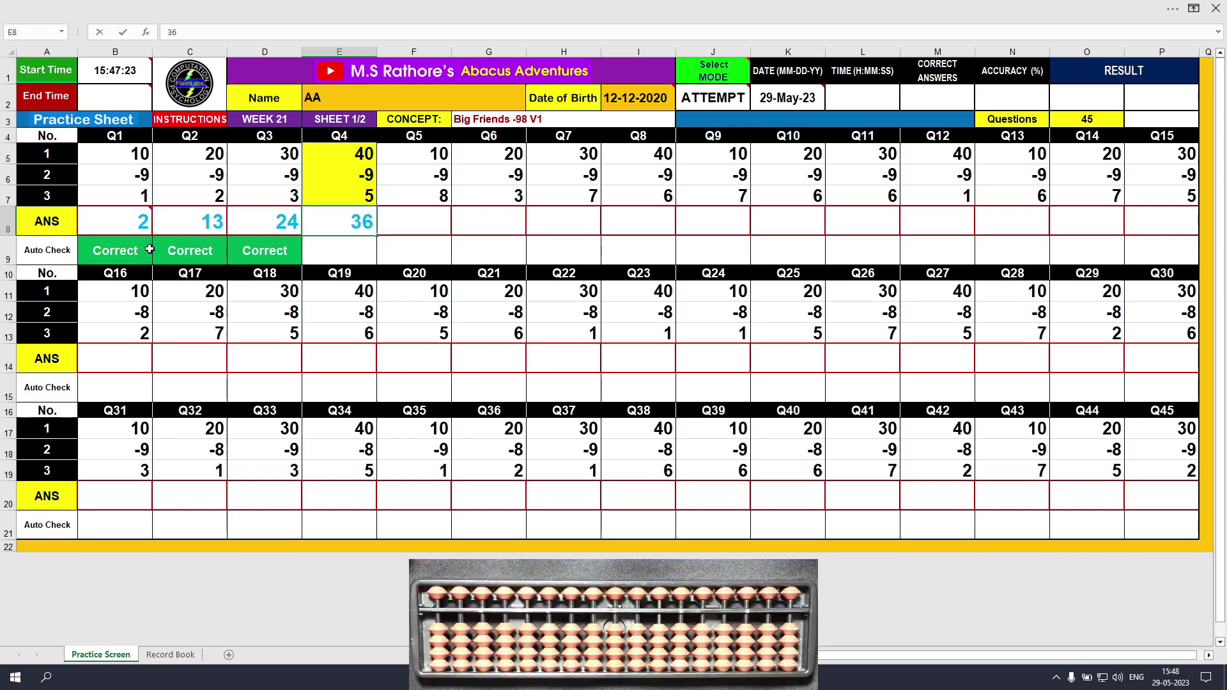
pyautogui.press('Tab')
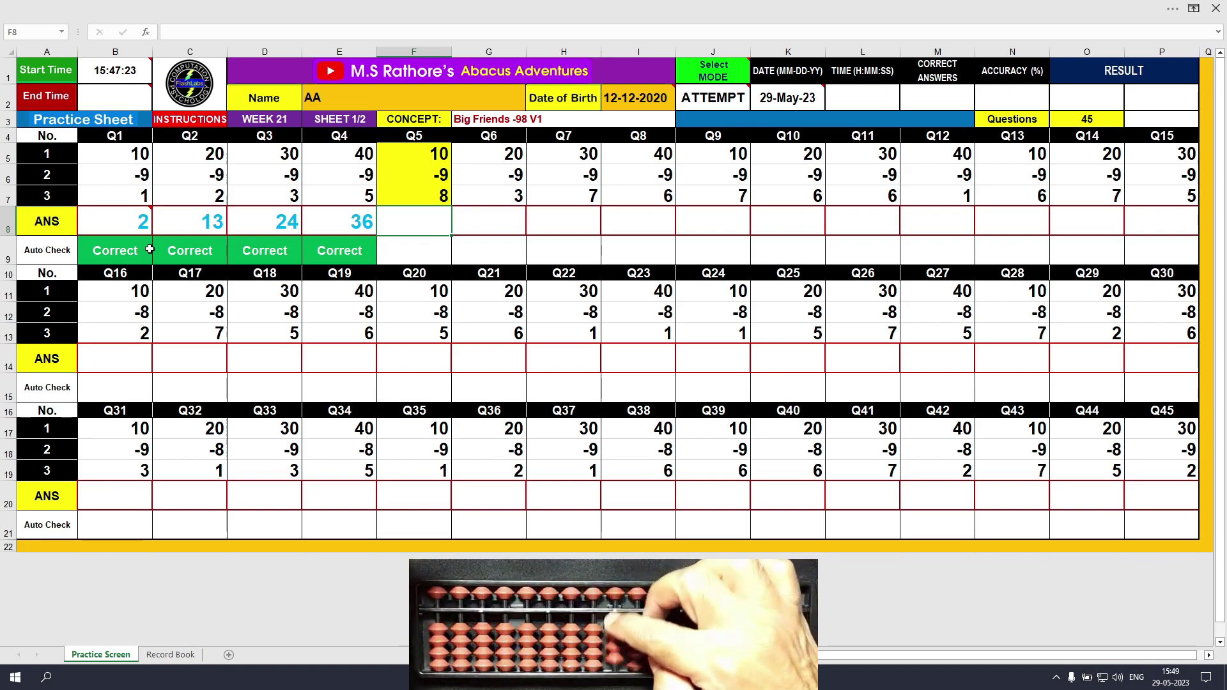
pyautogui.write('9')
pyautogui.press('Return')
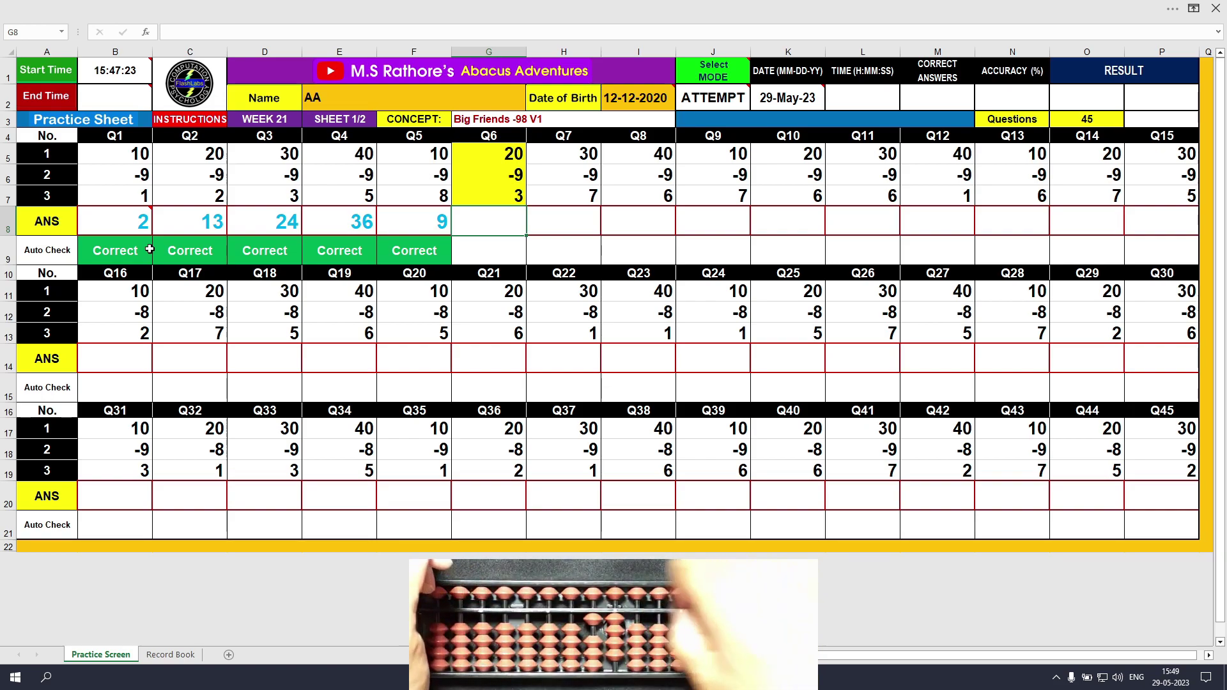
# Fill in the answers for Q6 to Q10 in the first ANS row: 14, 28, 37, 8 and 17
pyautogui.write('14')
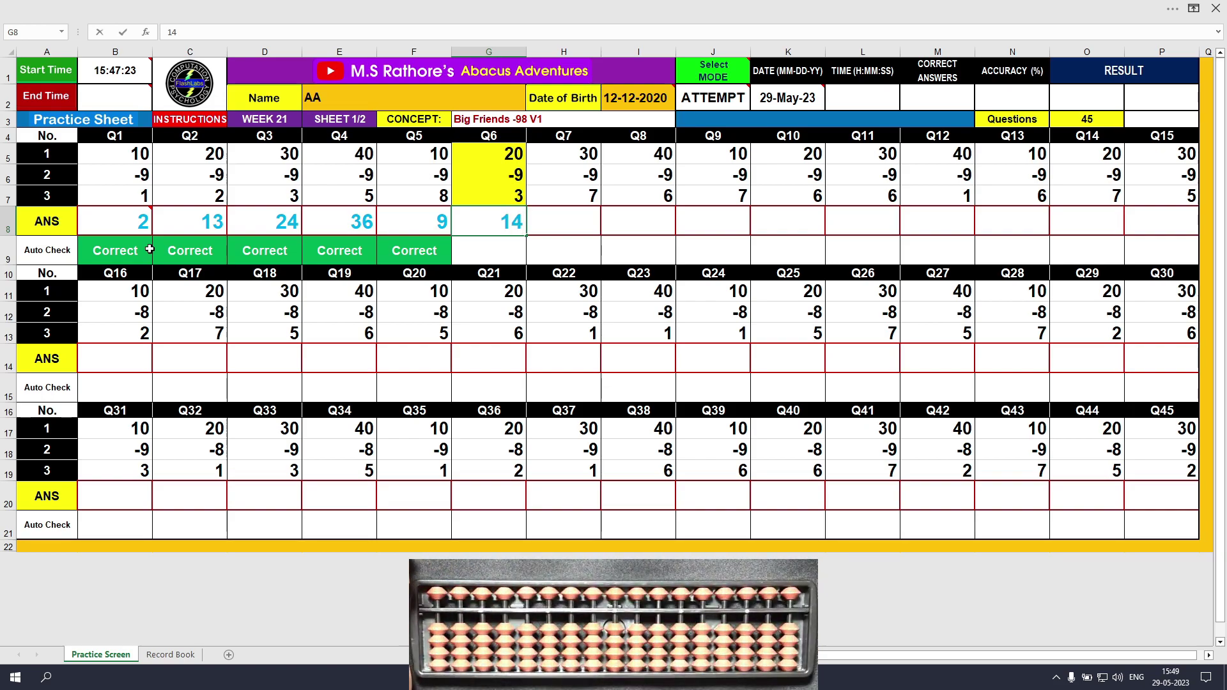
pyautogui.press('Tab')
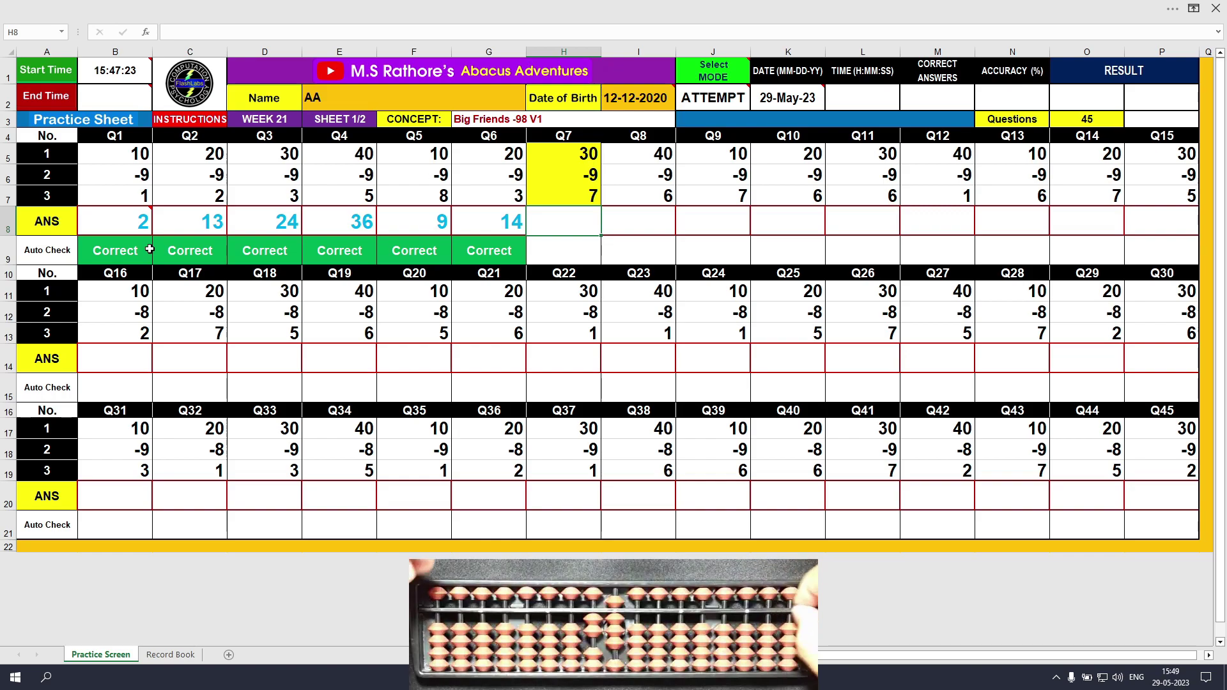
pyautogui.write('28')
pyautogui.press('Tab')
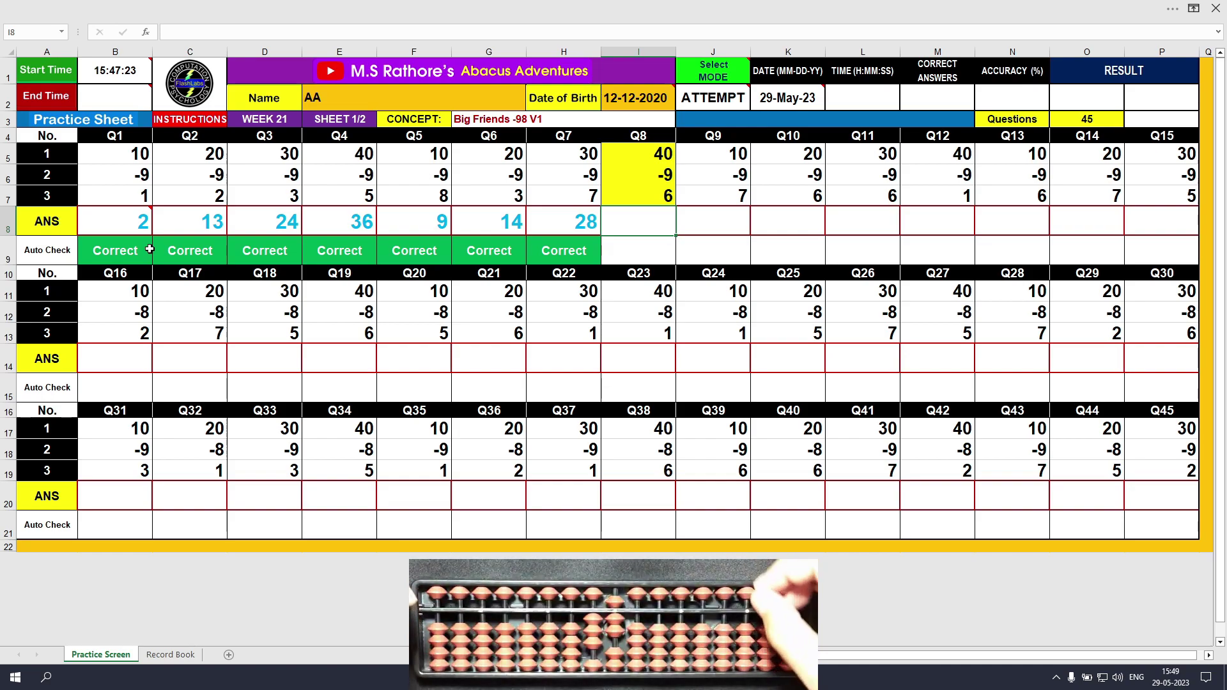
pyautogui.write('37')
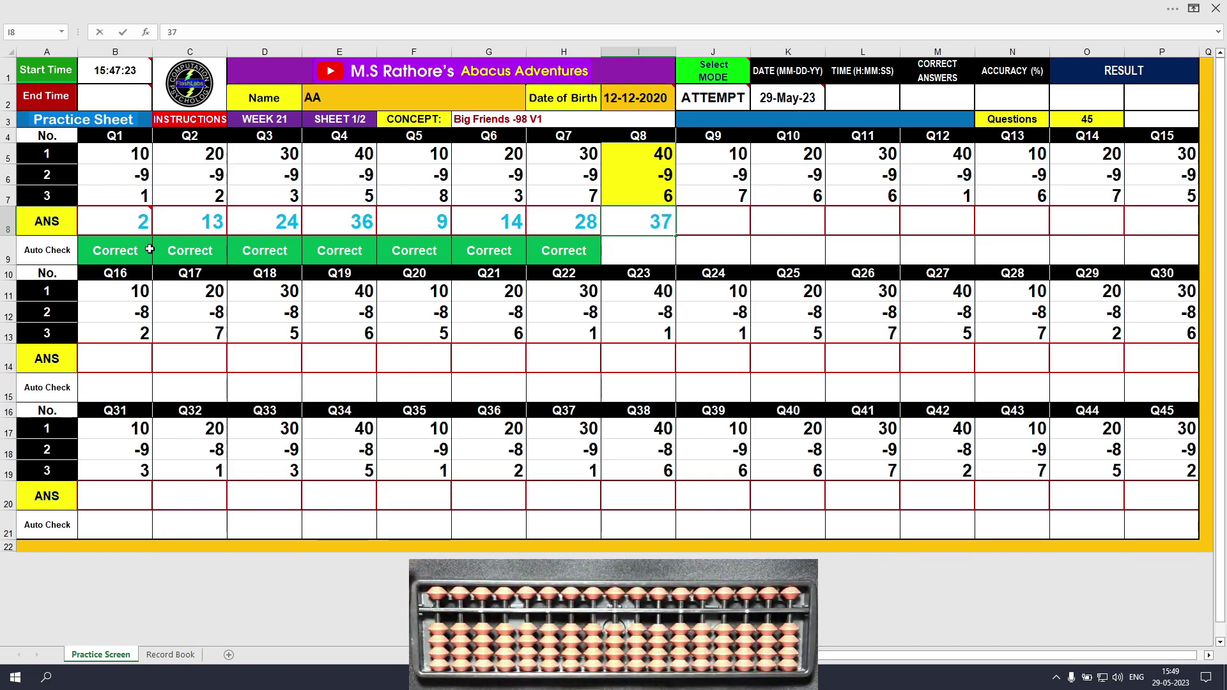
pyautogui.press('Tab')
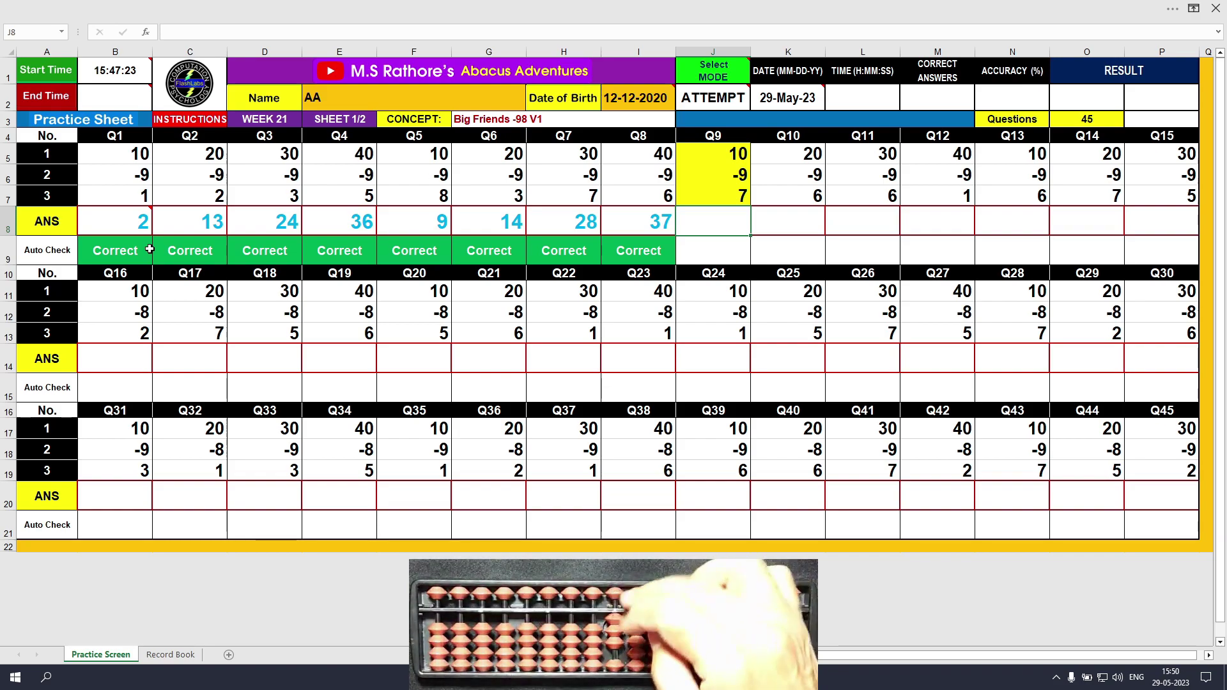
pyautogui.write('8')
pyautogui.press('Tab')
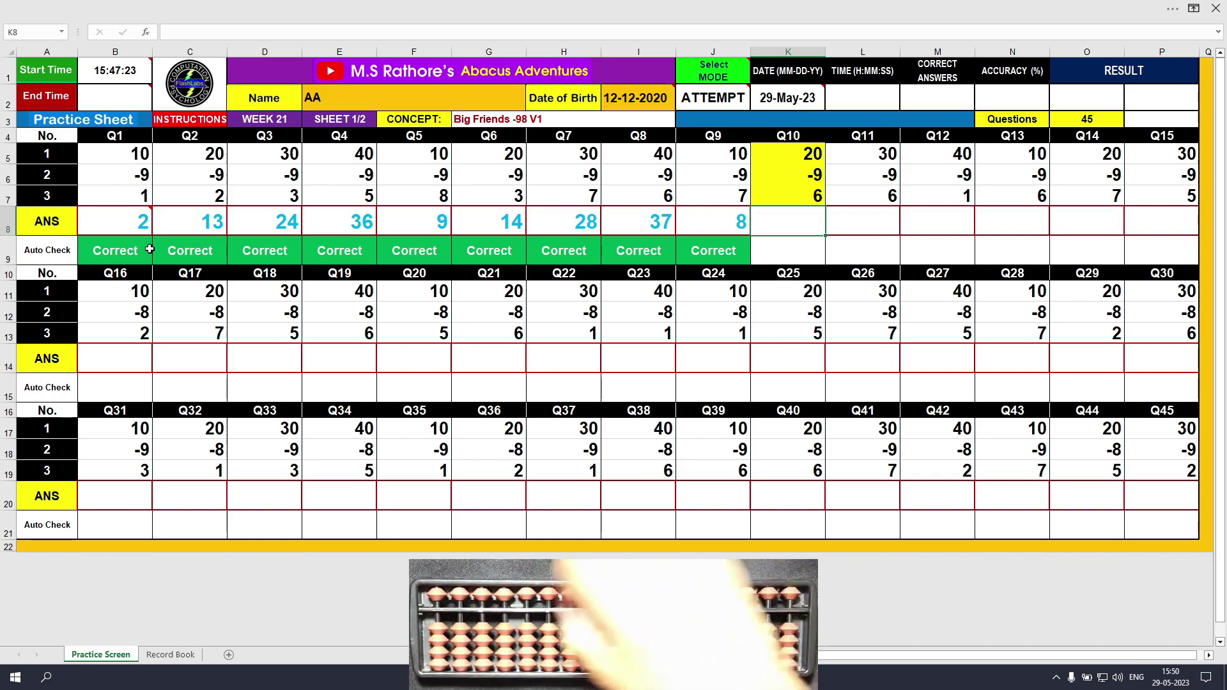
pyautogui.write('17')
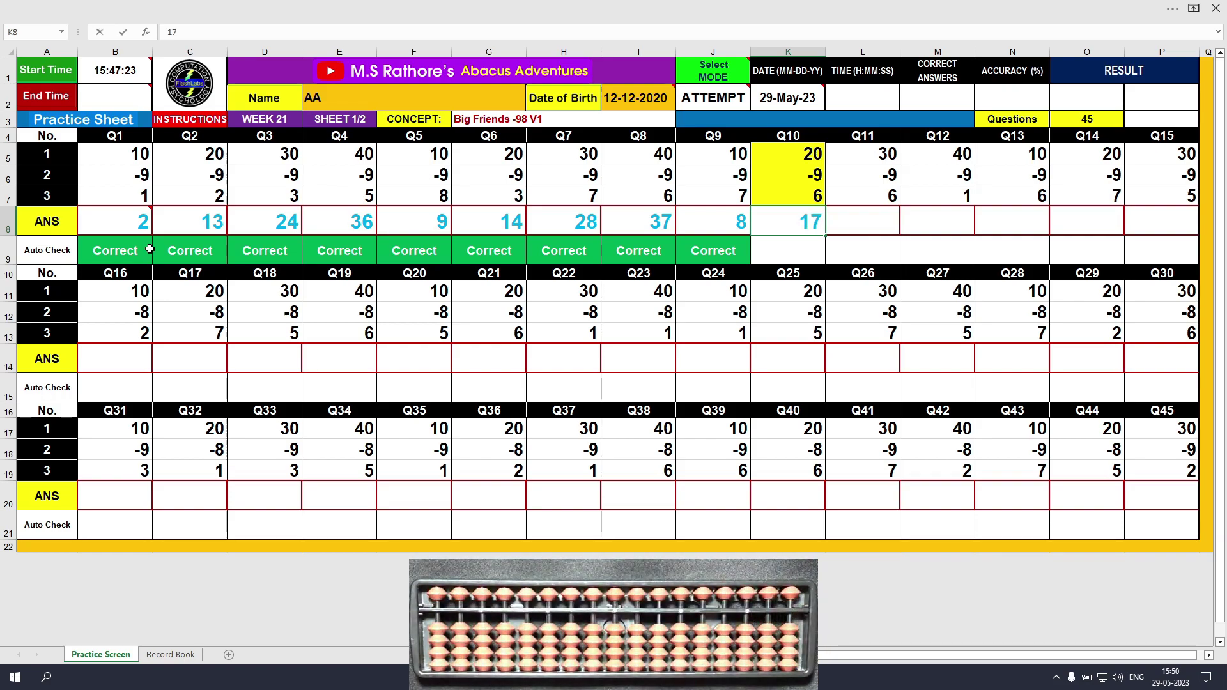
pyautogui.press('Tab')
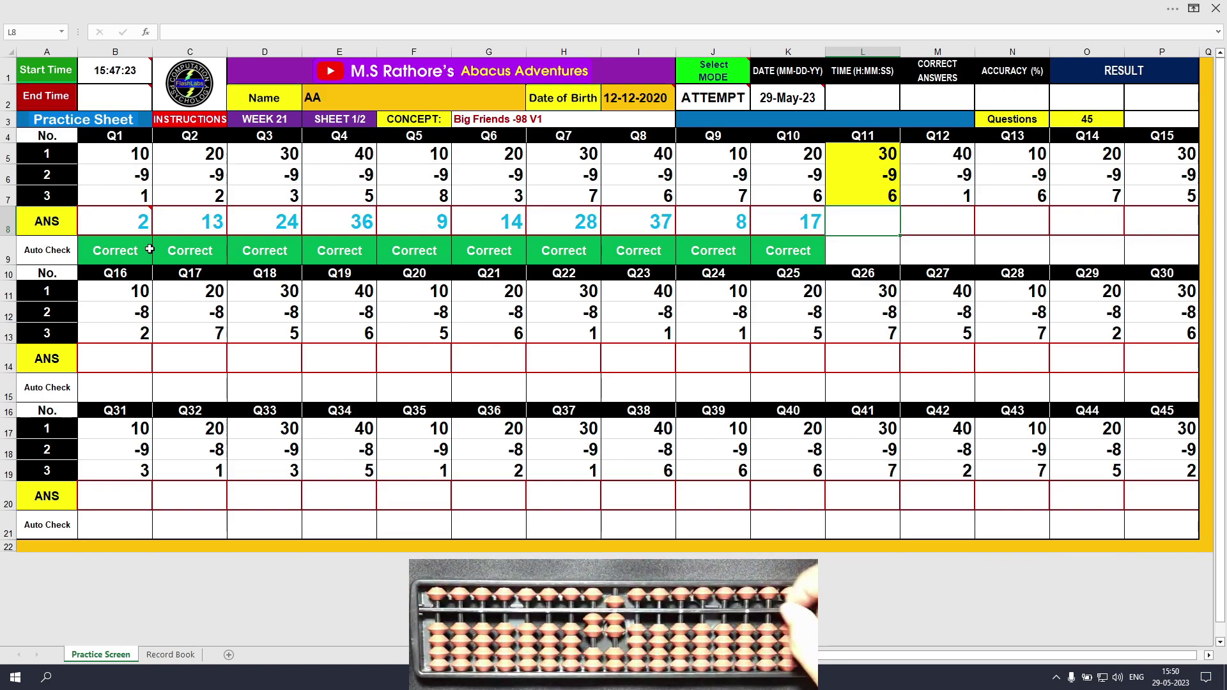
# Complete the first ANS row by answering Q11 to Q15 with 27, 32, 7, 18 and 26
pyautogui.write('27')
pyautogui.press('Tab')
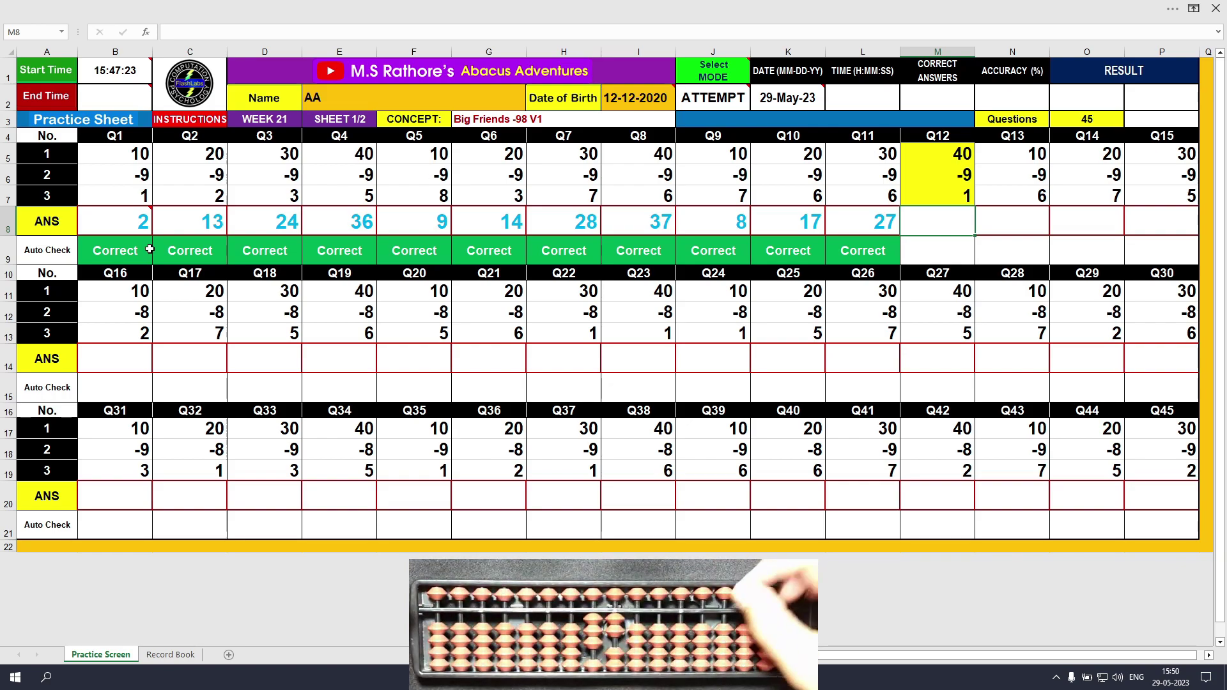
pyautogui.write('32')
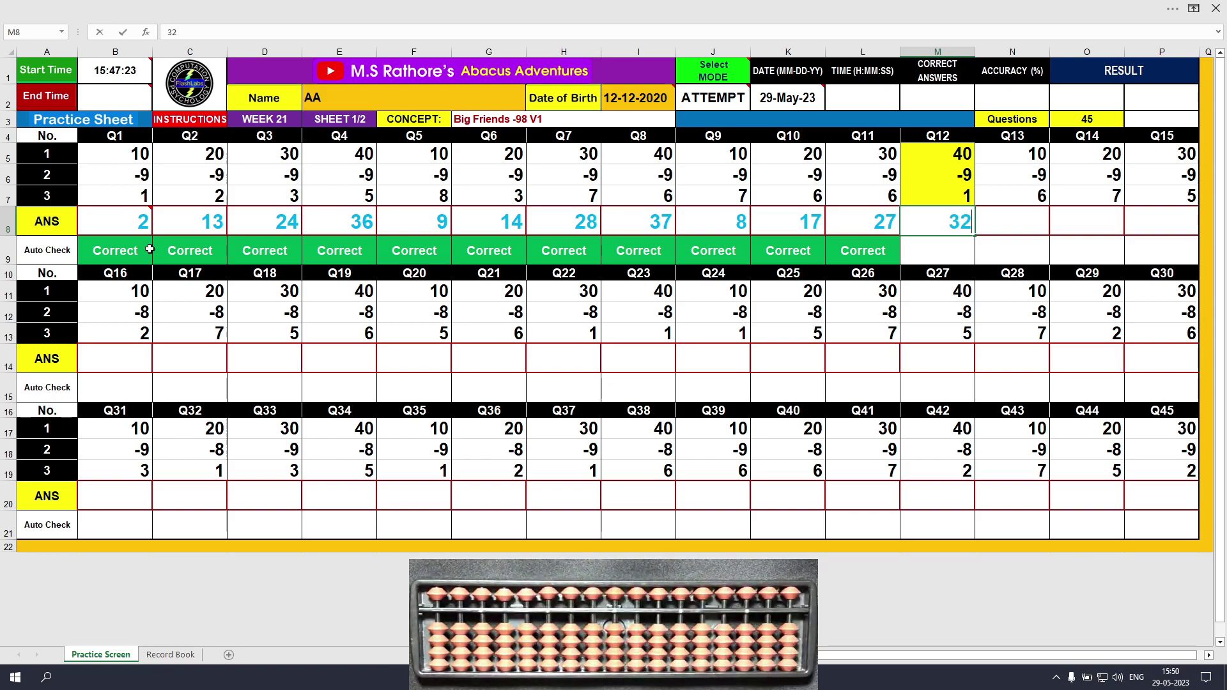
pyautogui.press('Tab')
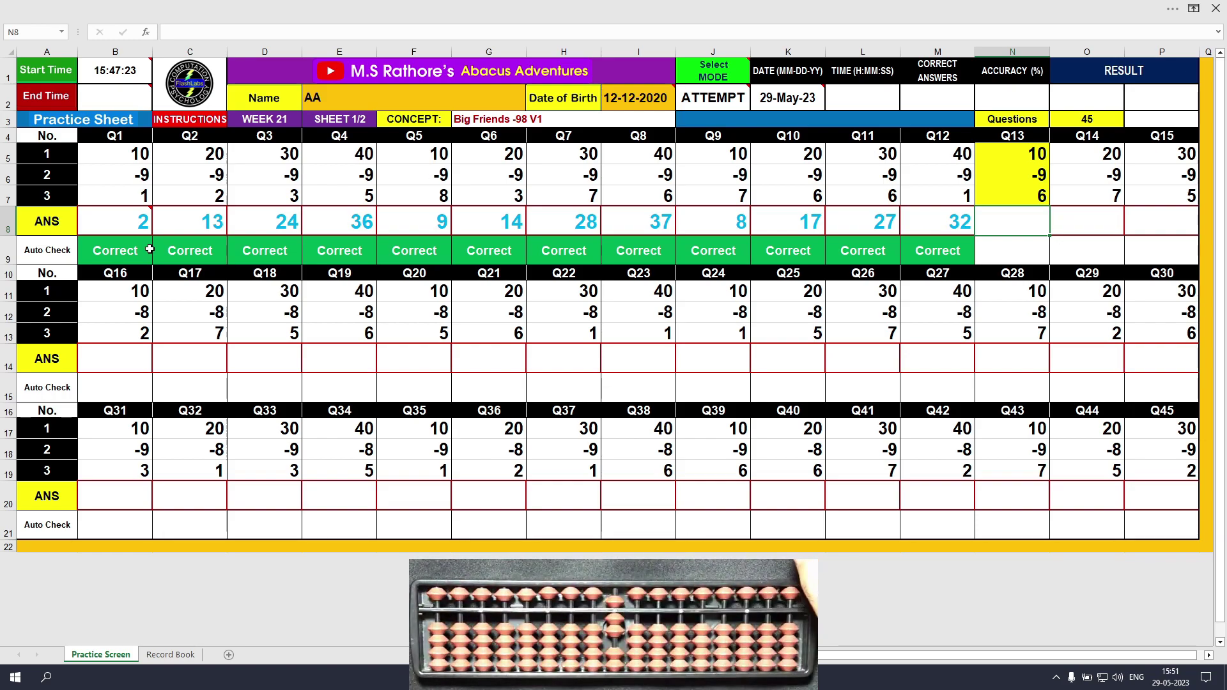
pyautogui.write('7')
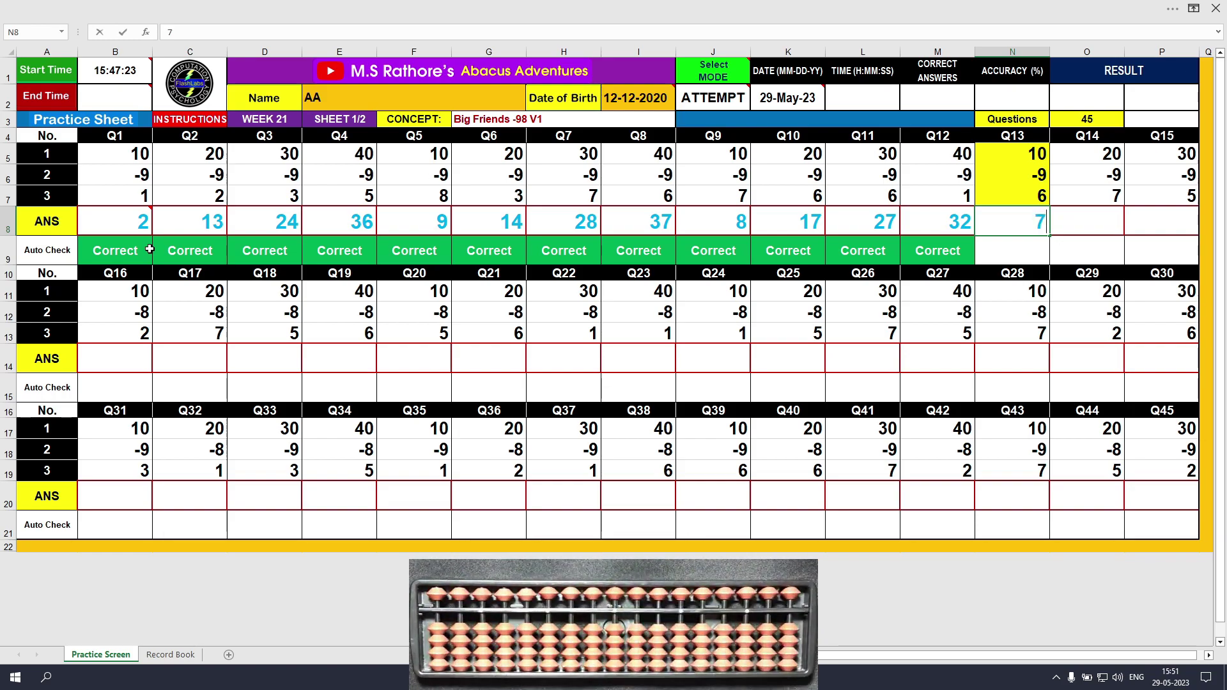
pyautogui.press('Tab')
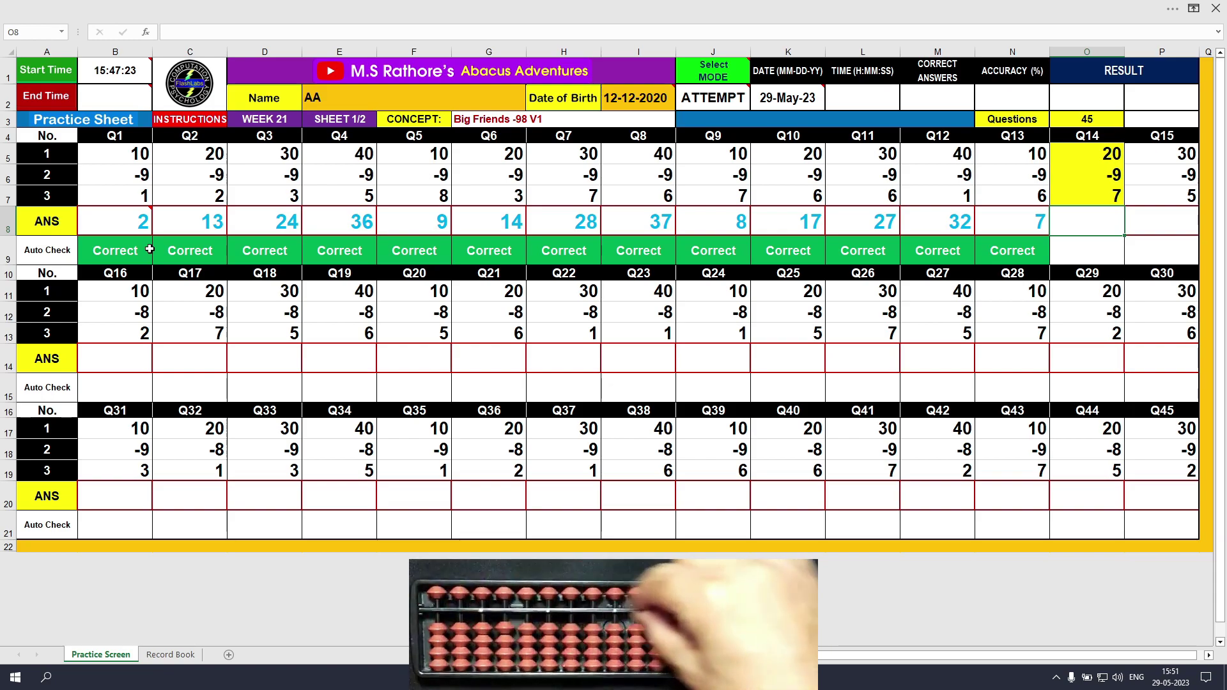
pyautogui.write('18')
pyautogui.press('Tab')
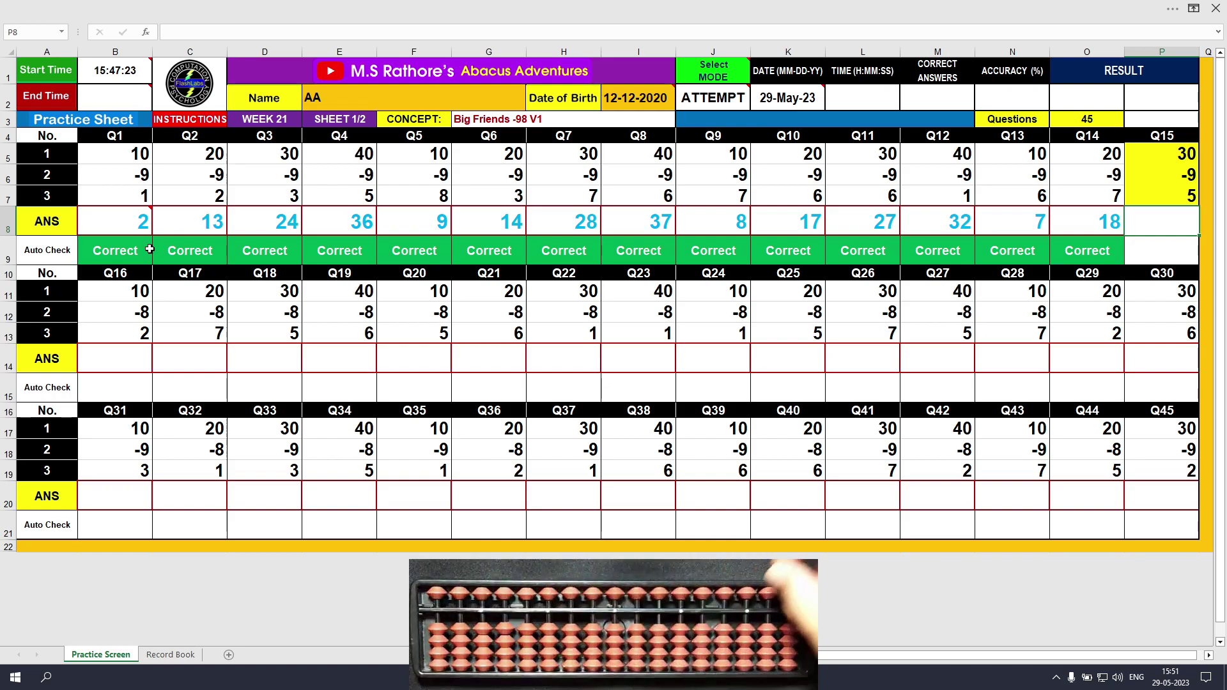
pyautogui.write('26')
pyautogui.press('Return')
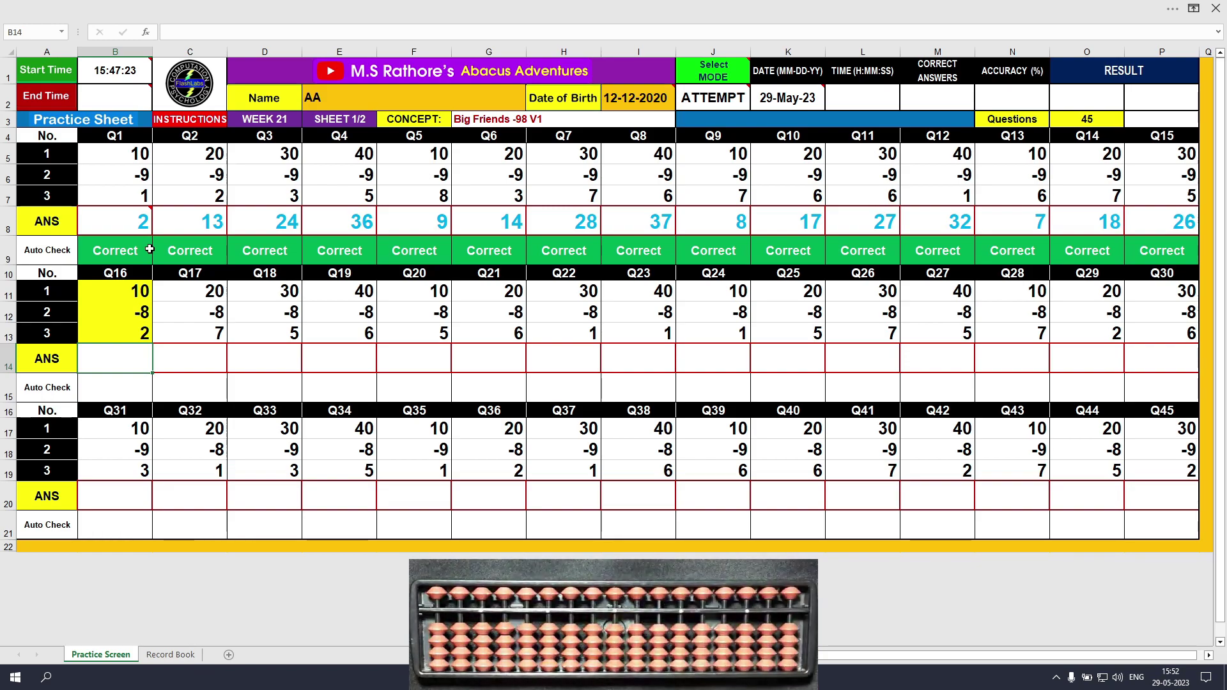
# Enter the answers for Q16 to Q19 in the second ANS row: 4, 19, 27 and 38
pyautogui.write('4')
pyautogui.press('Tab')
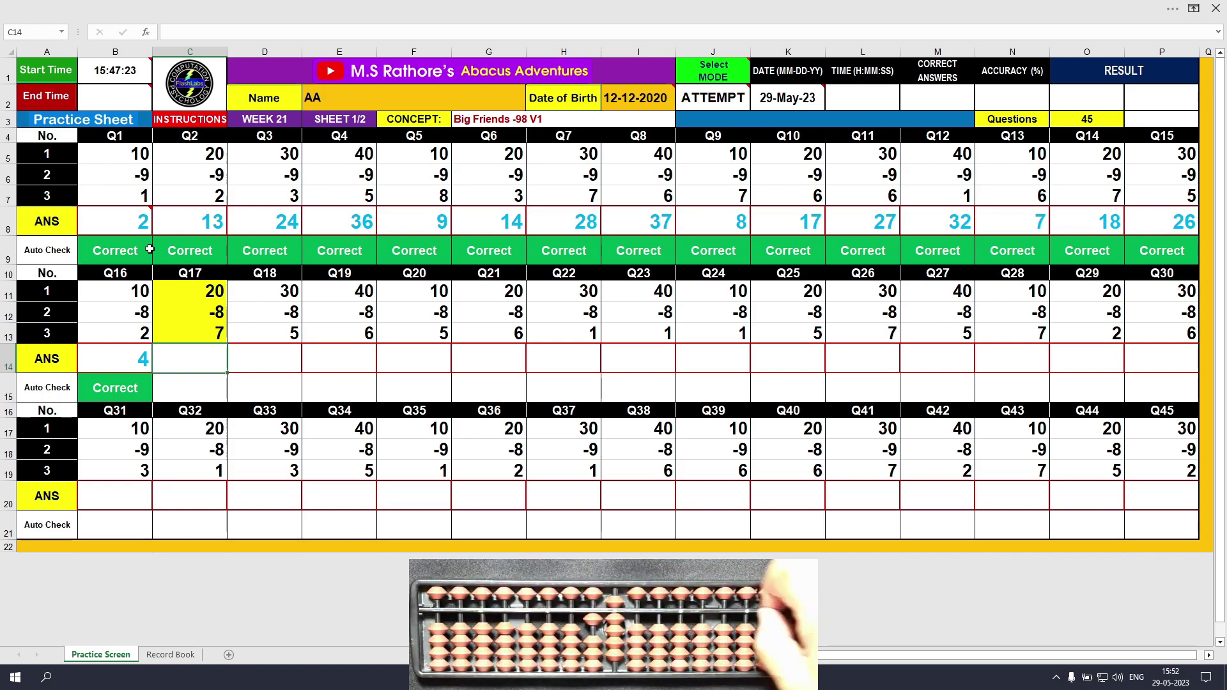
pyautogui.write('19')
pyautogui.press('Tab')
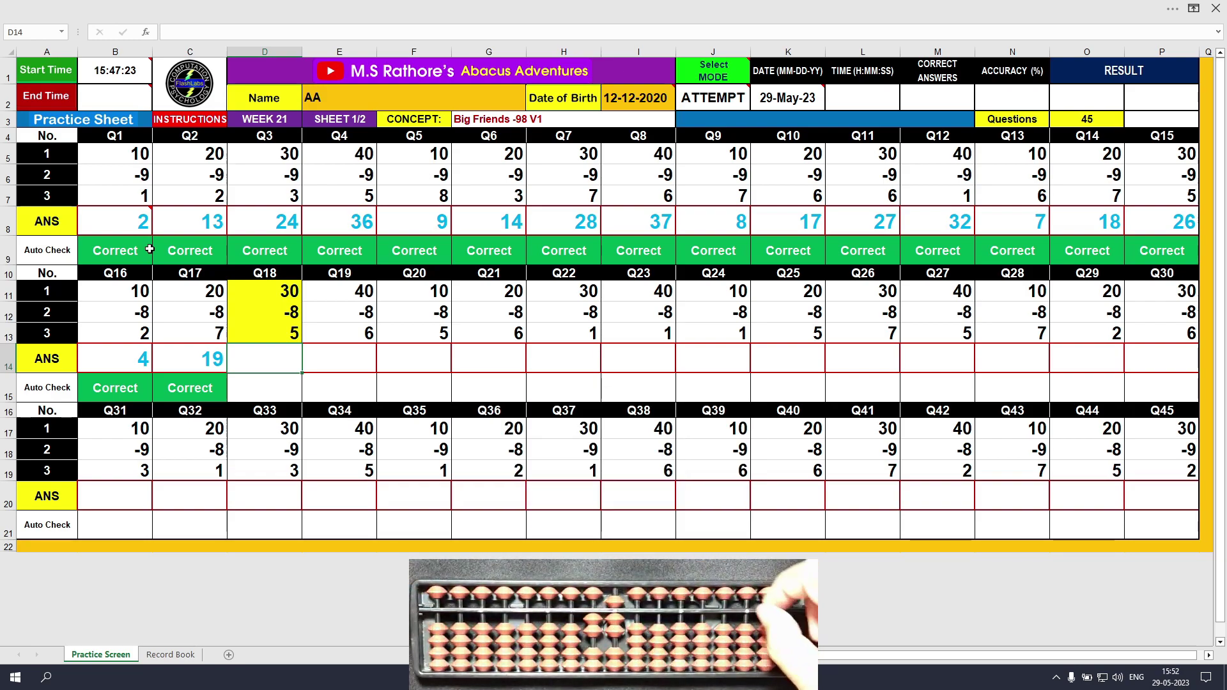
pyautogui.write('27')
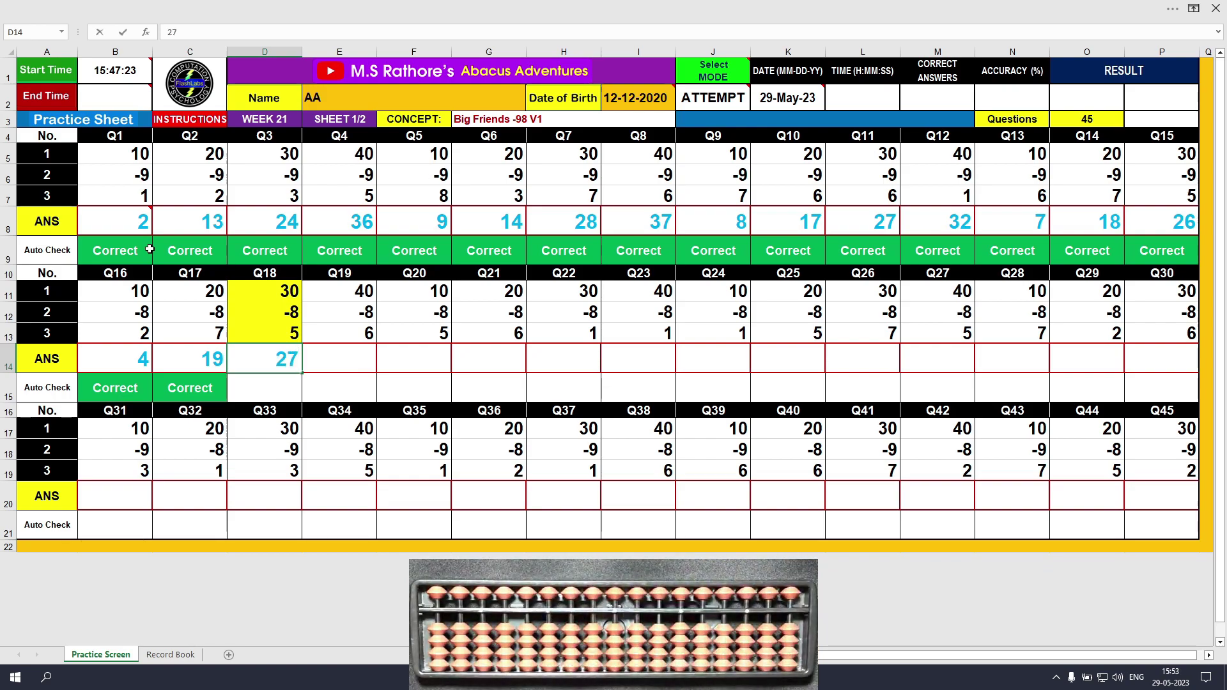
pyautogui.press('Tab')
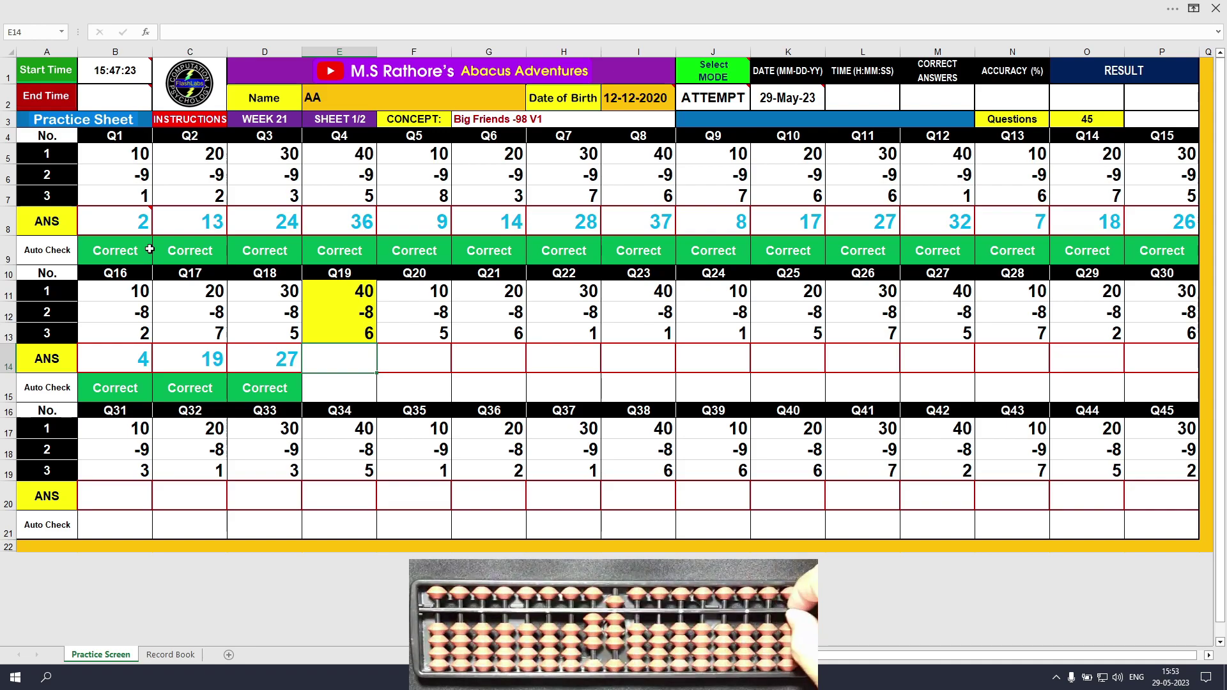
pyautogui.write('38')
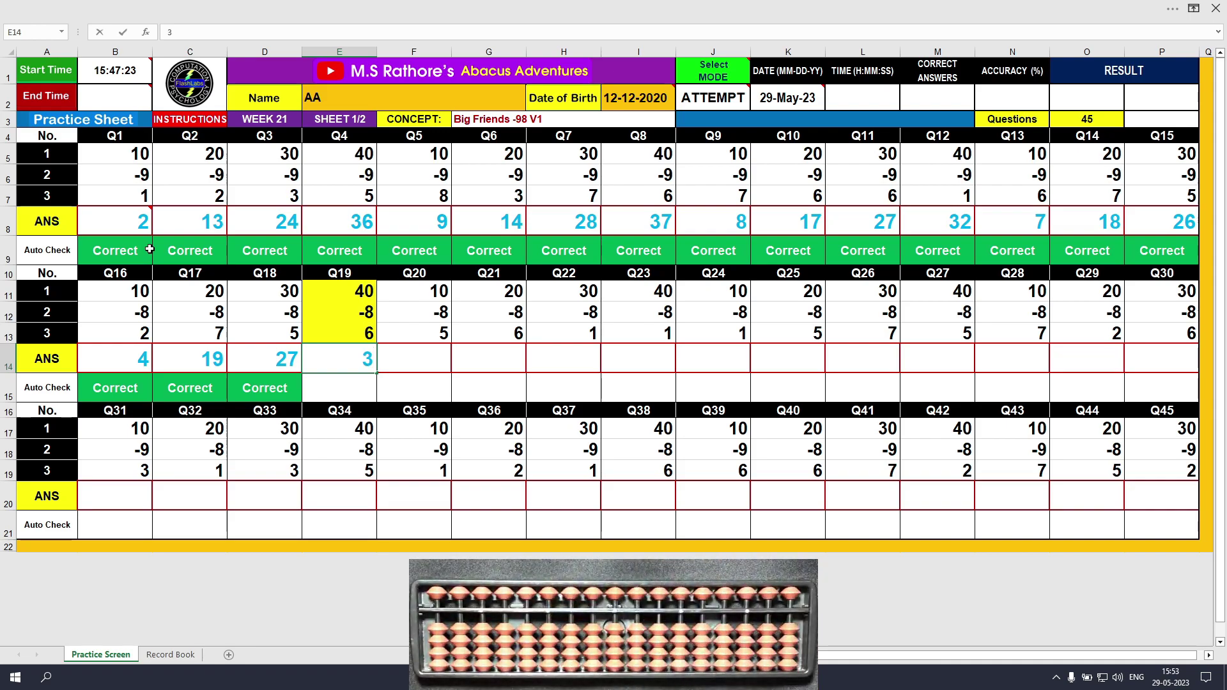
pyautogui.press('Tab')
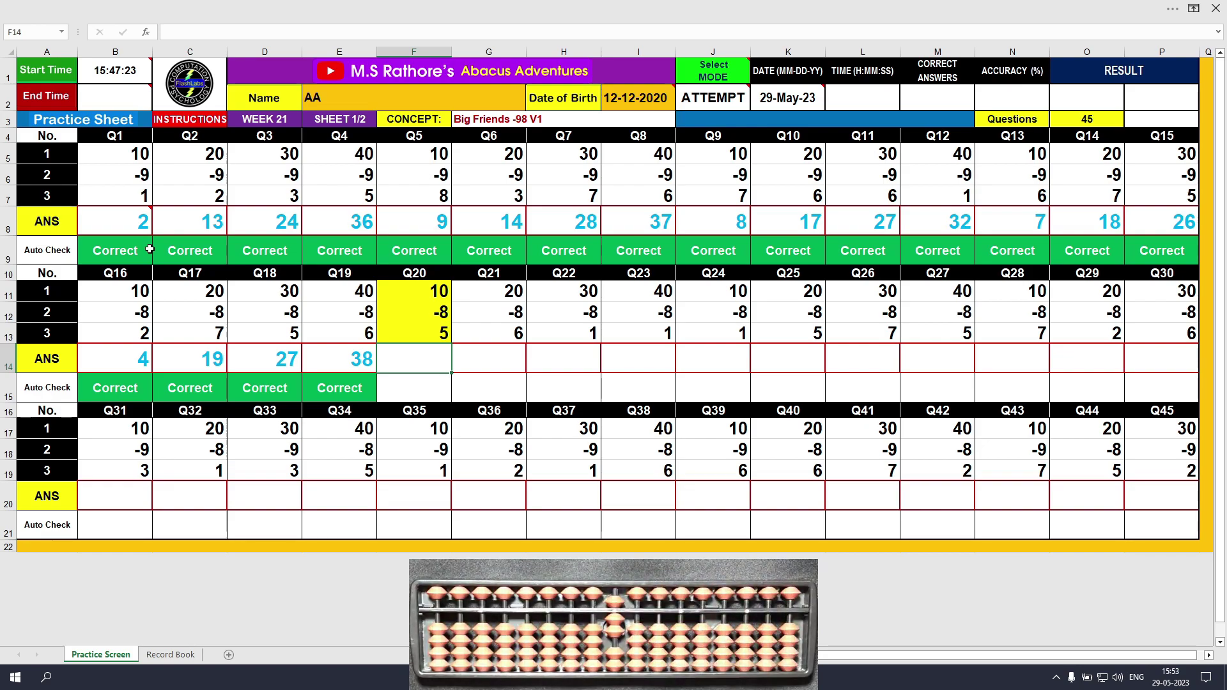
# Fill in the answers for Q20 to Q22 in the second ANS row: 7, 18 and 23
pyautogui.write('7')
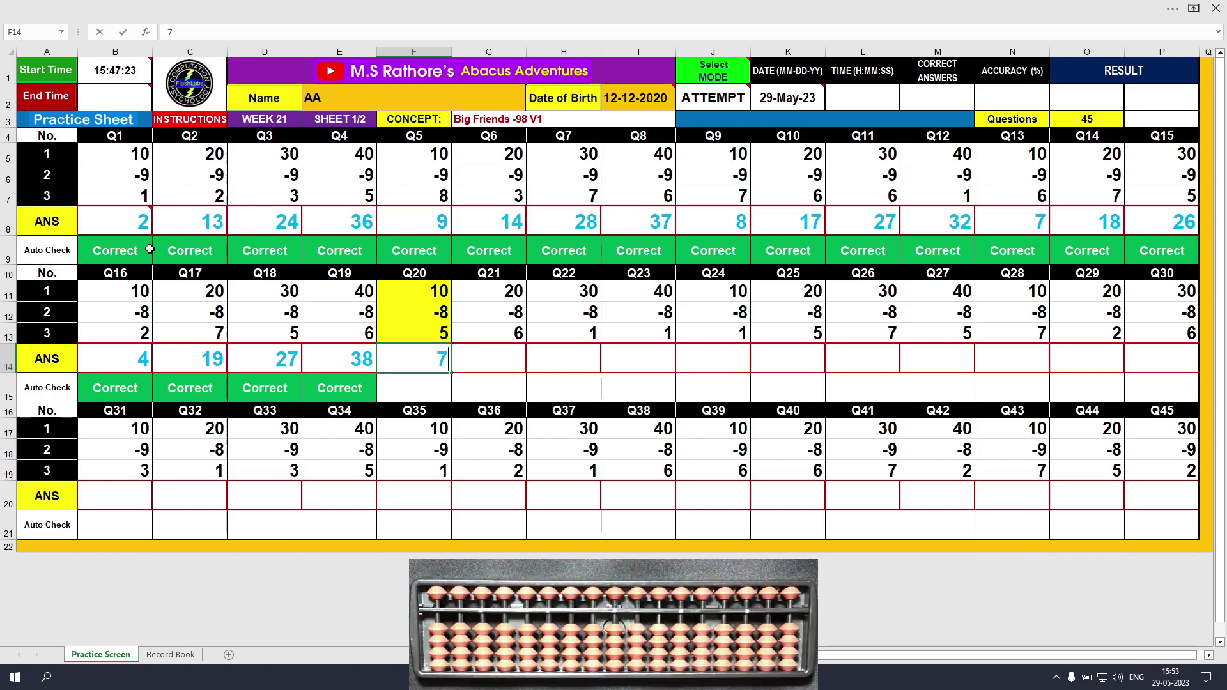
pyautogui.press('Tab')
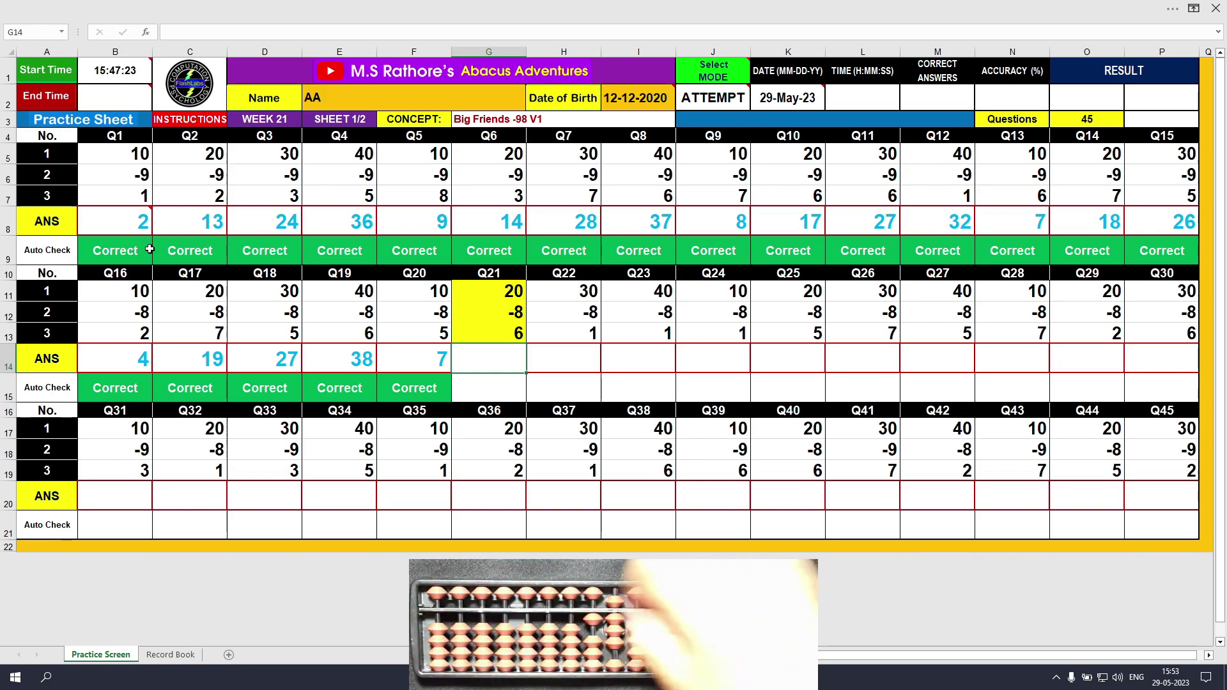
pyautogui.write('18')
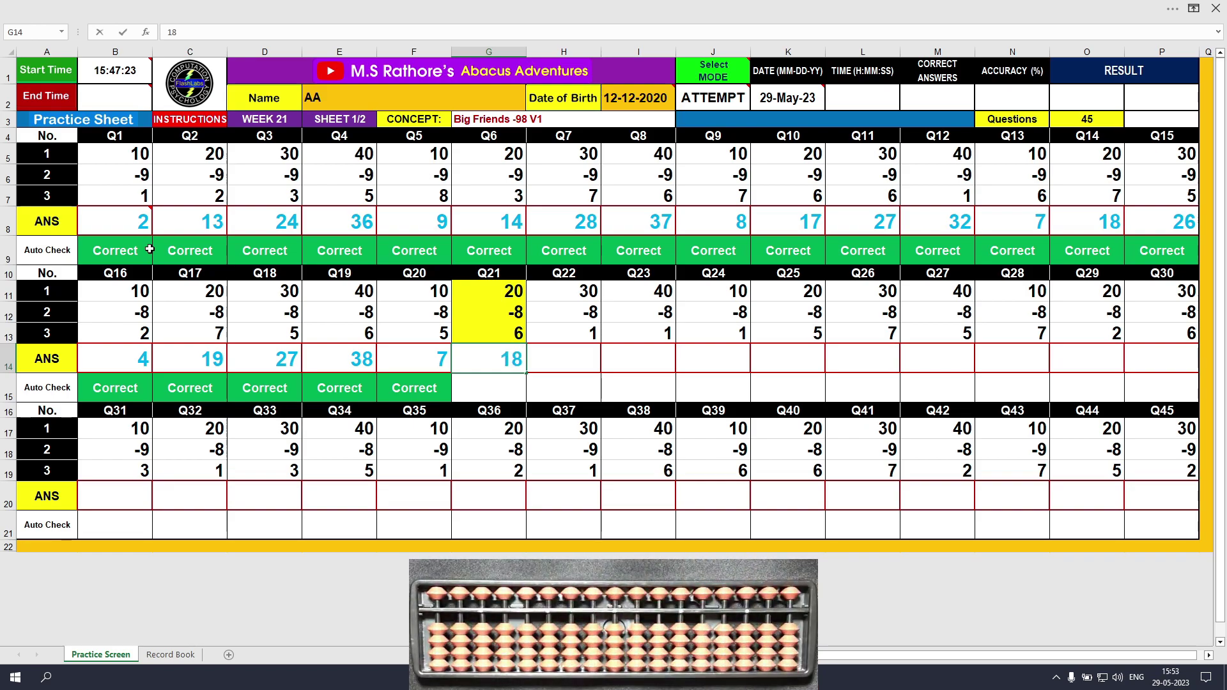
pyautogui.press('Tab')
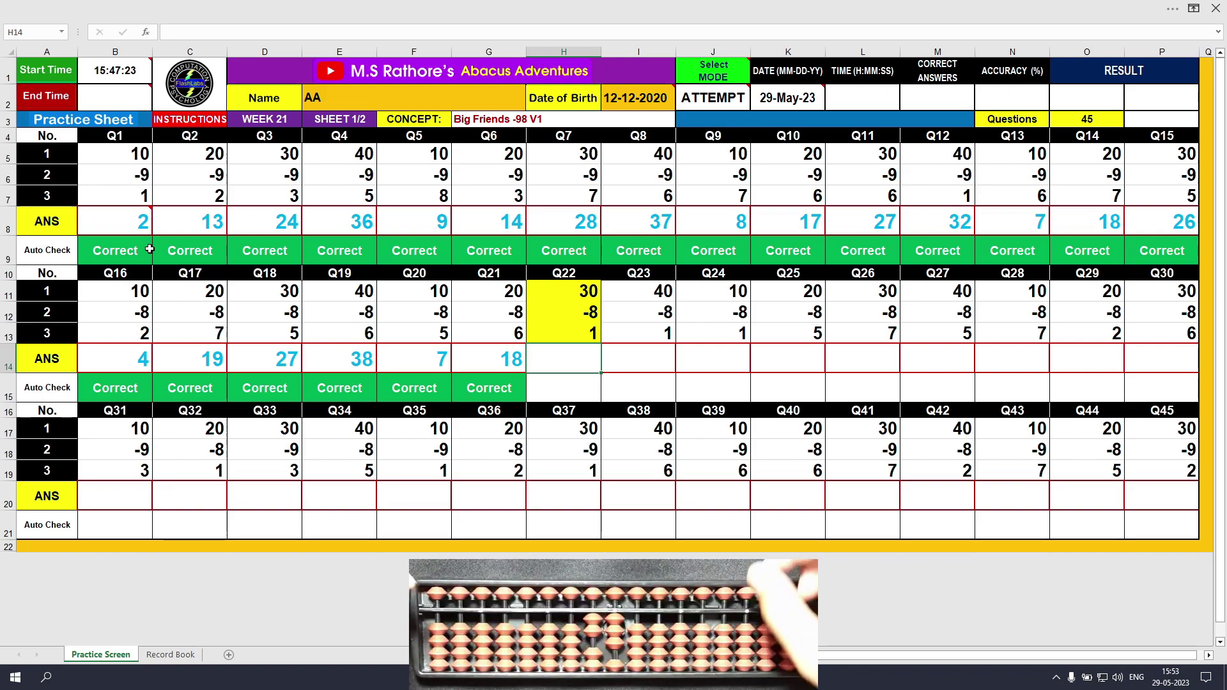
pyautogui.write('23')
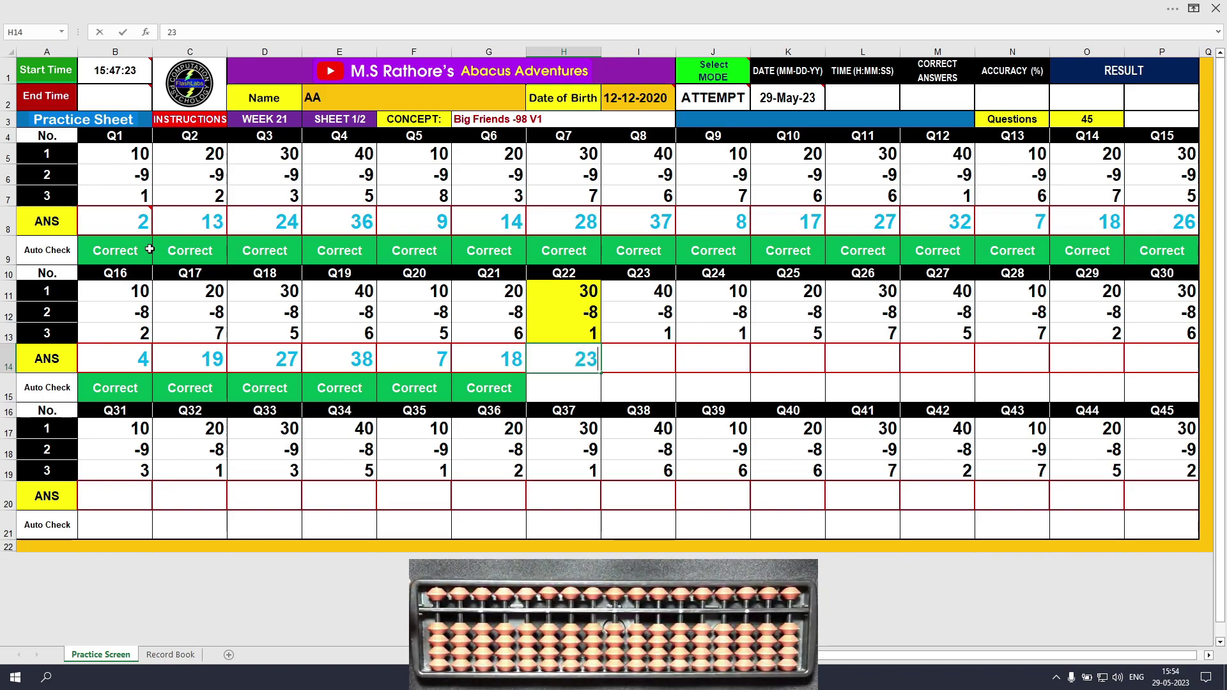
pyautogui.press('Tab')
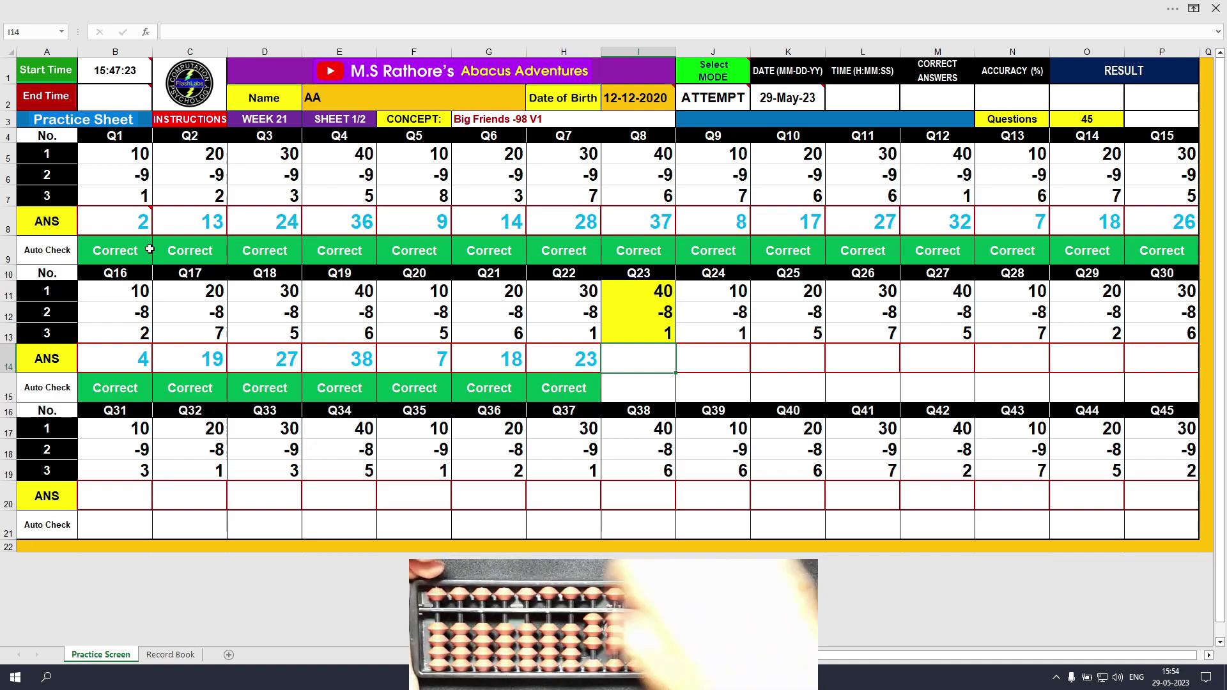
# Enter the answers for Q23 to Q26 in the second ANS row: 33, 3, 17 and 29
pyautogui.write('33')
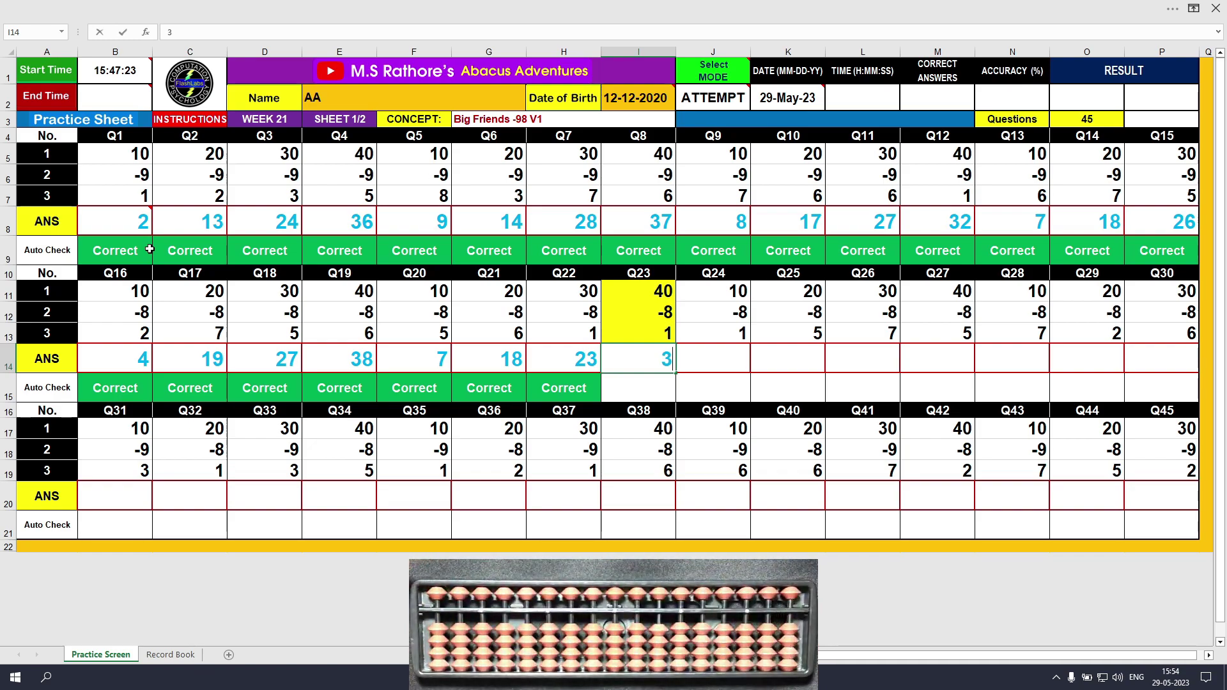
pyautogui.press('Return')
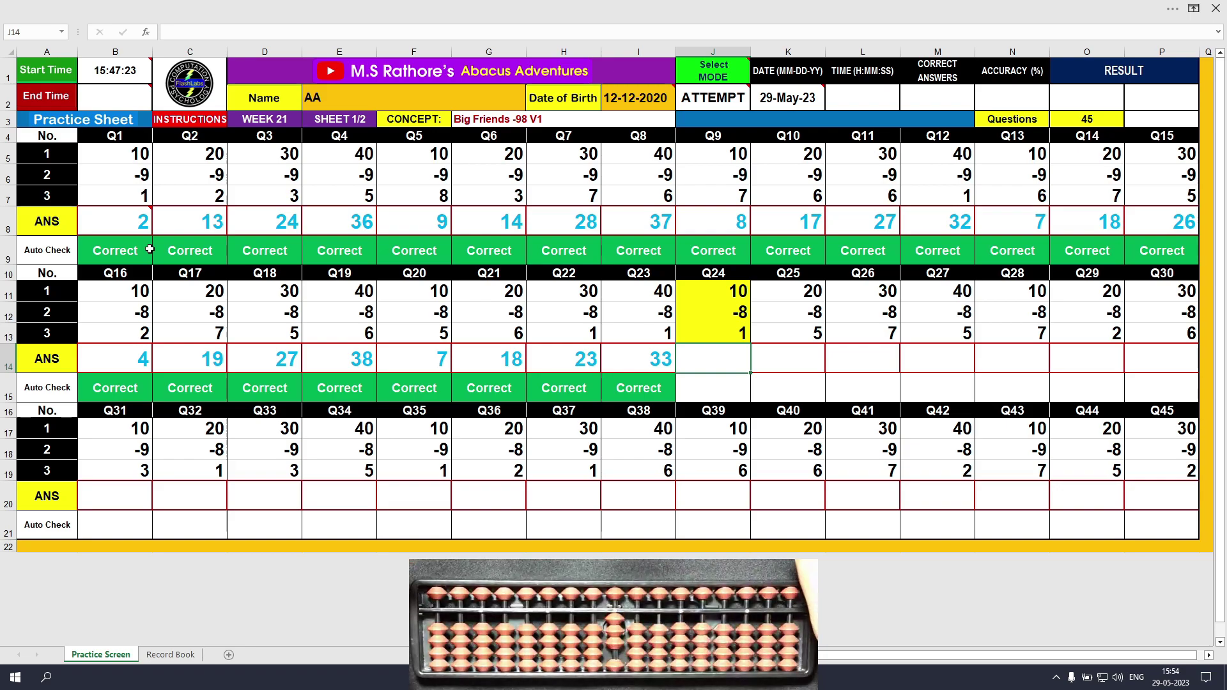
pyautogui.write('3')
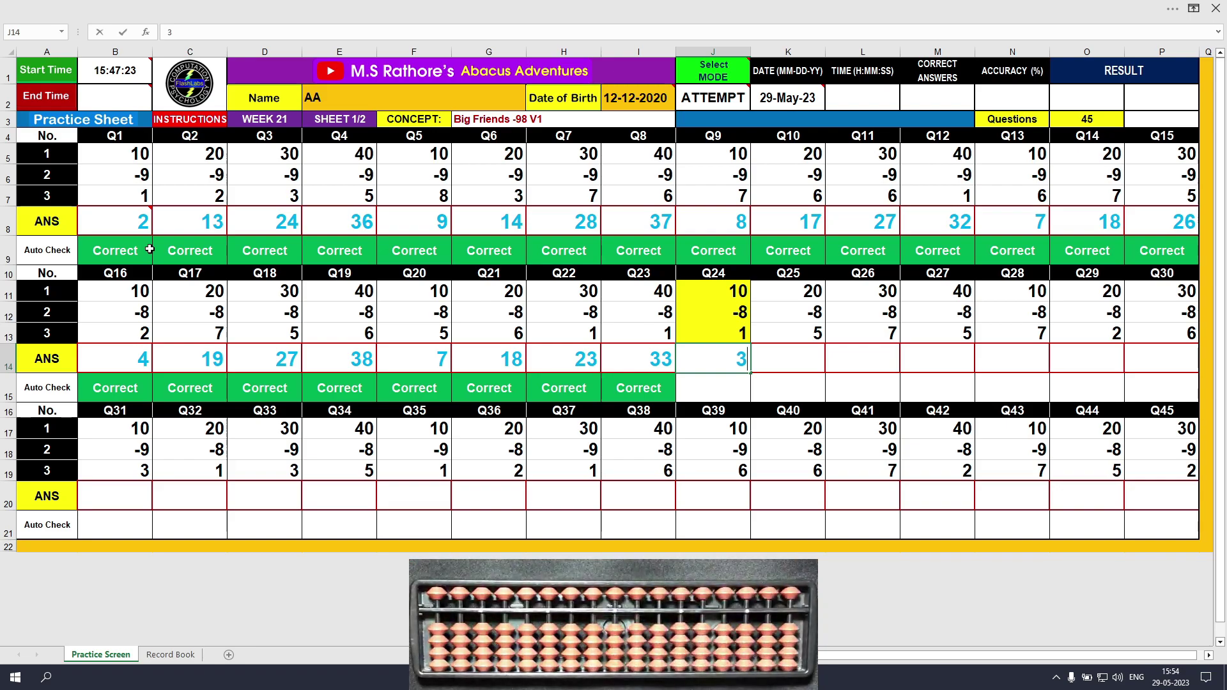
pyautogui.press('Tab')
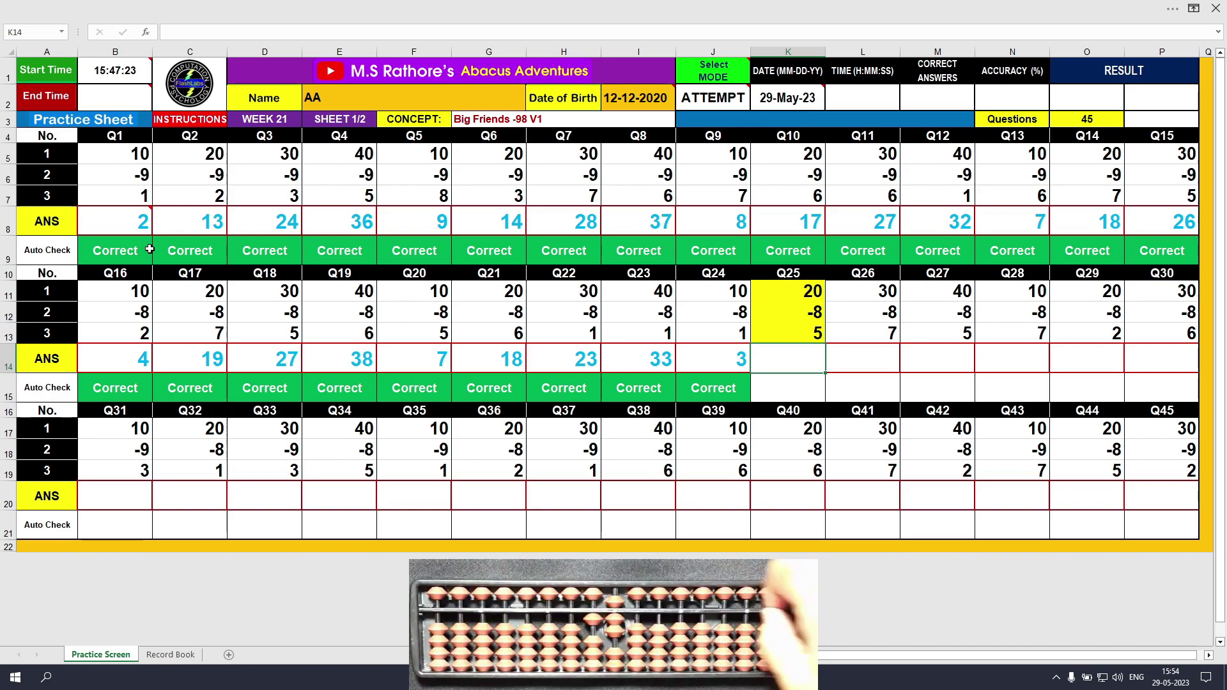
pyautogui.write('17')
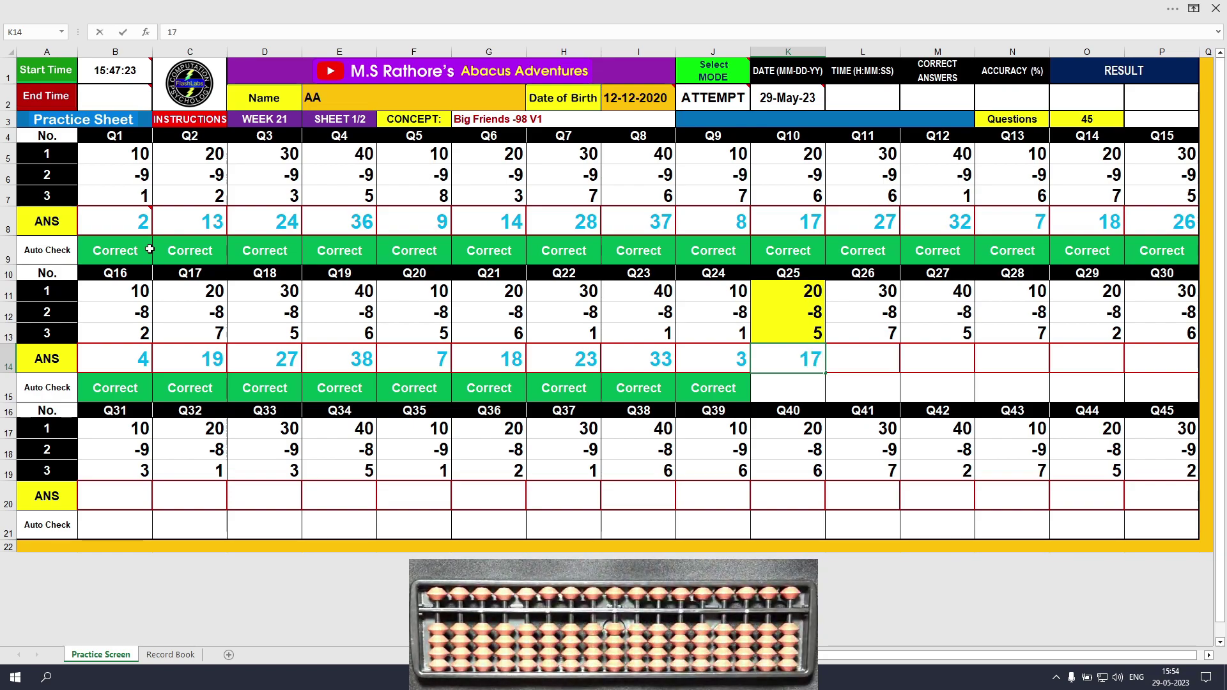
pyautogui.press('Tab')
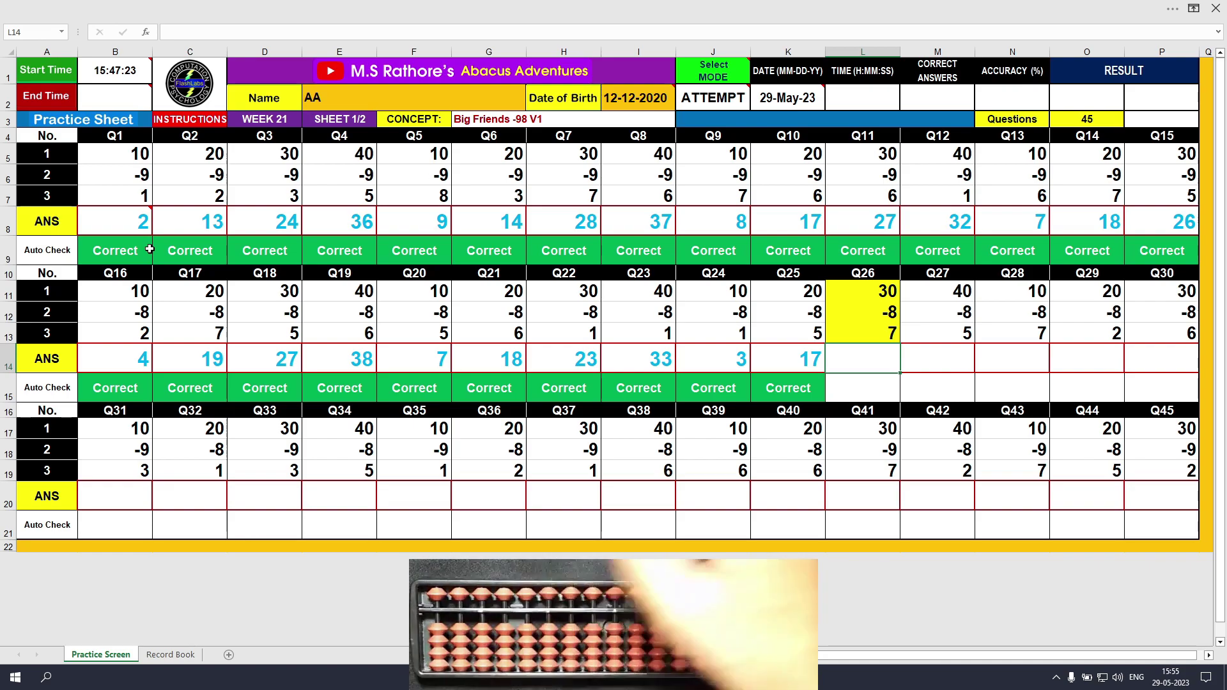
pyautogui.write('29')
pyautogui.press('Tab')
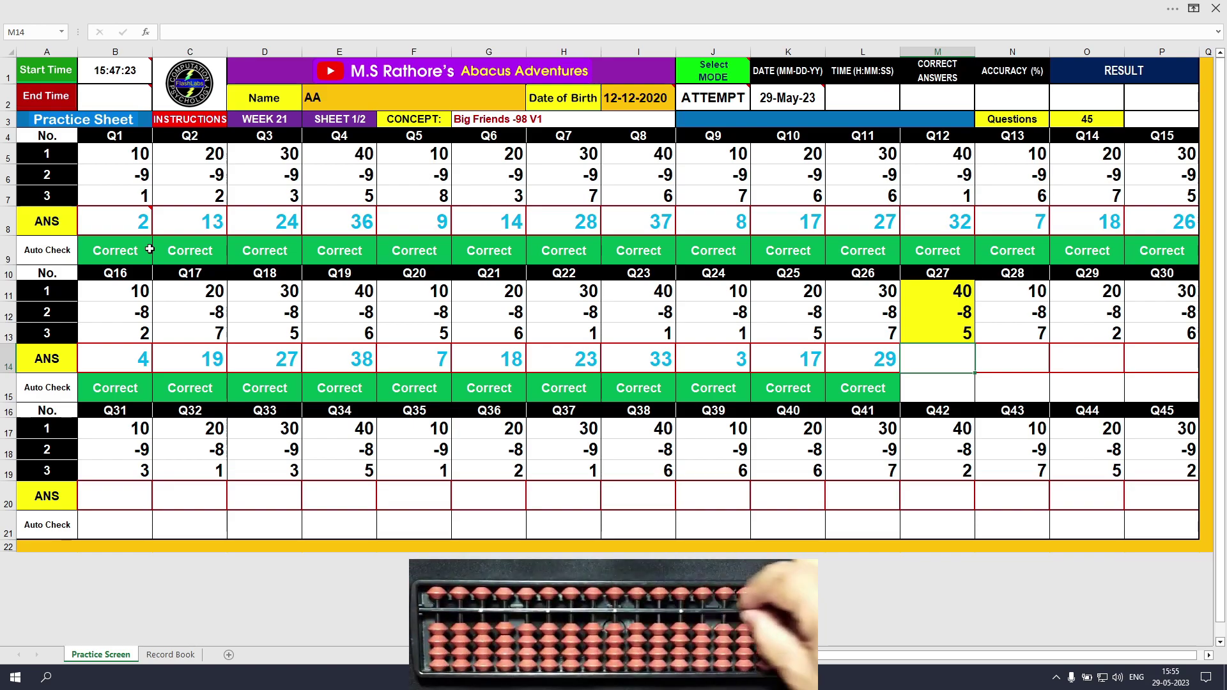
# Complete the second ANS row by answering Q27 to Q30 with 37, 9, 14 and 28
pyautogui.write('37')
pyautogui.press('Tab')
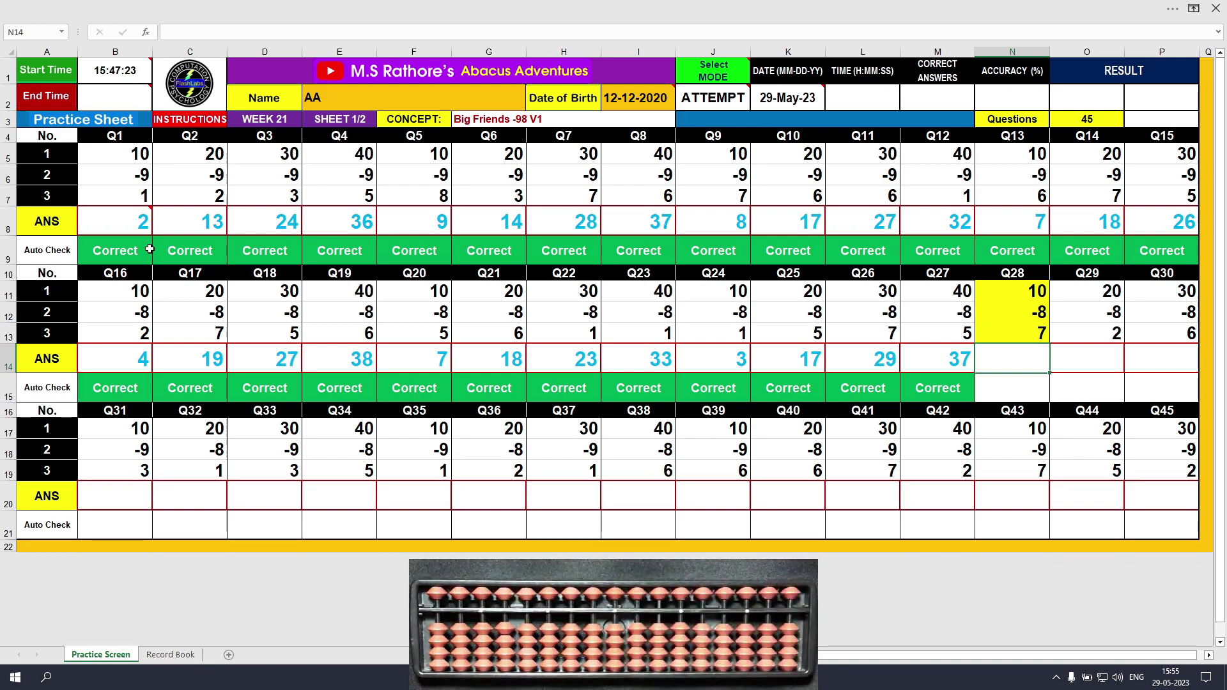
pyautogui.write('9')
pyautogui.press('Tab')
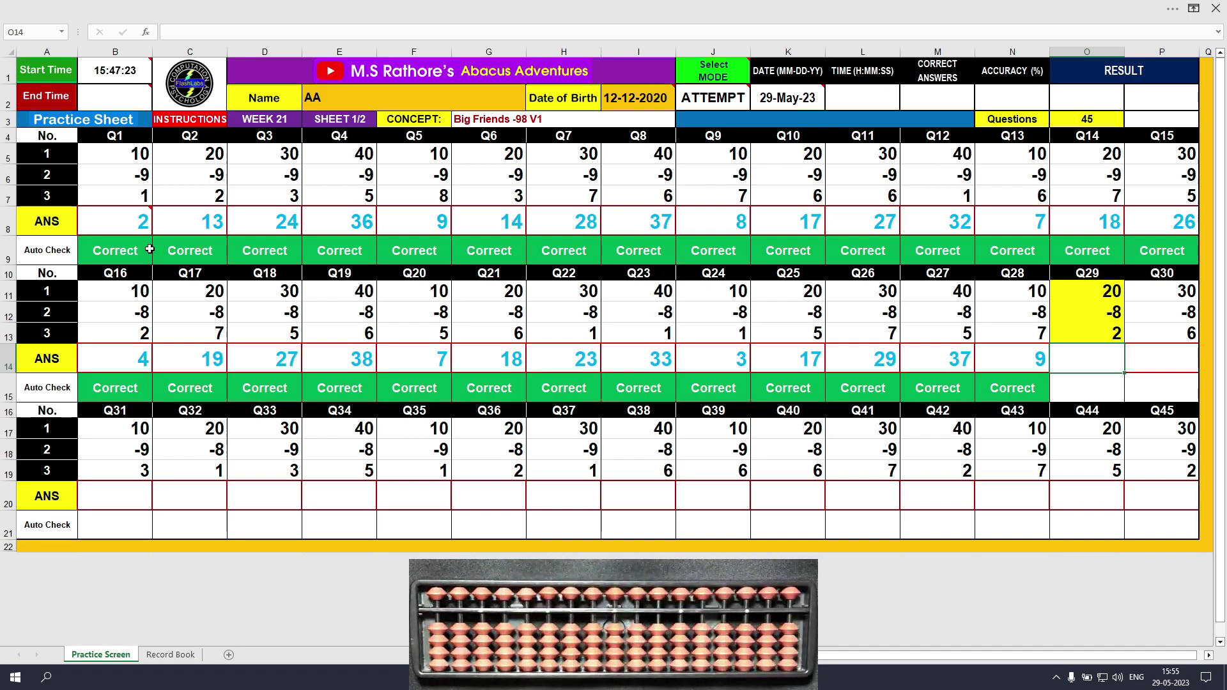
pyautogui.write('14')
pyautogui.press('Tab')
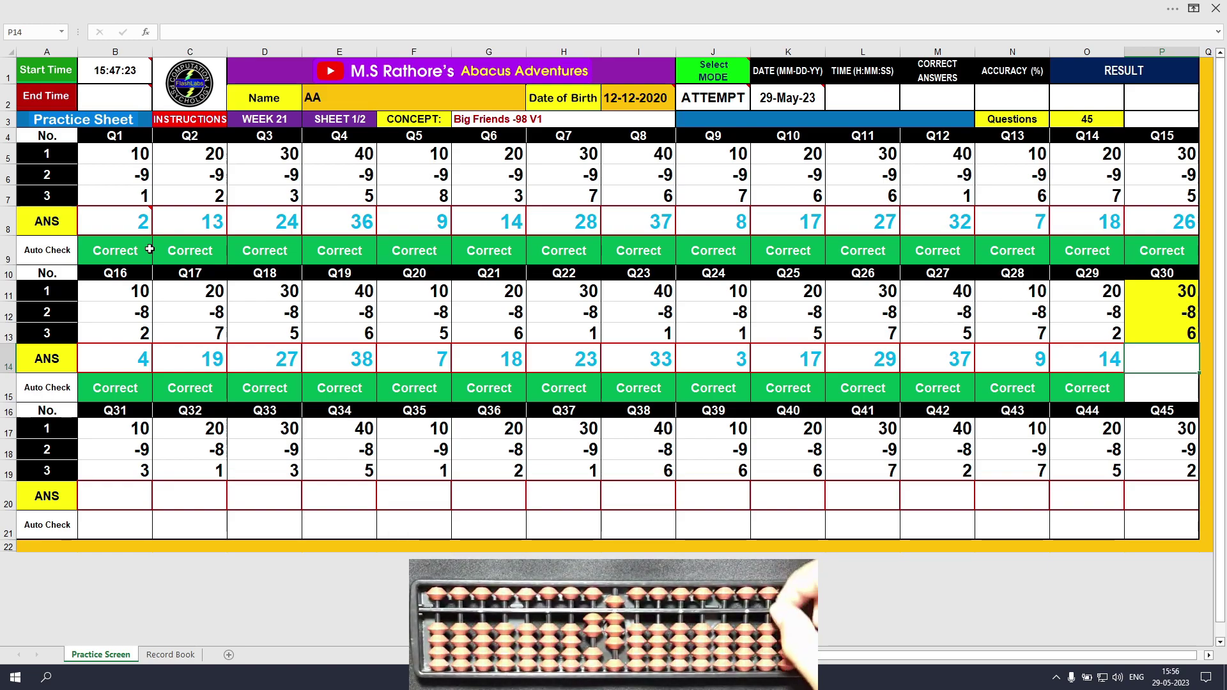
pyautogui.write('28')
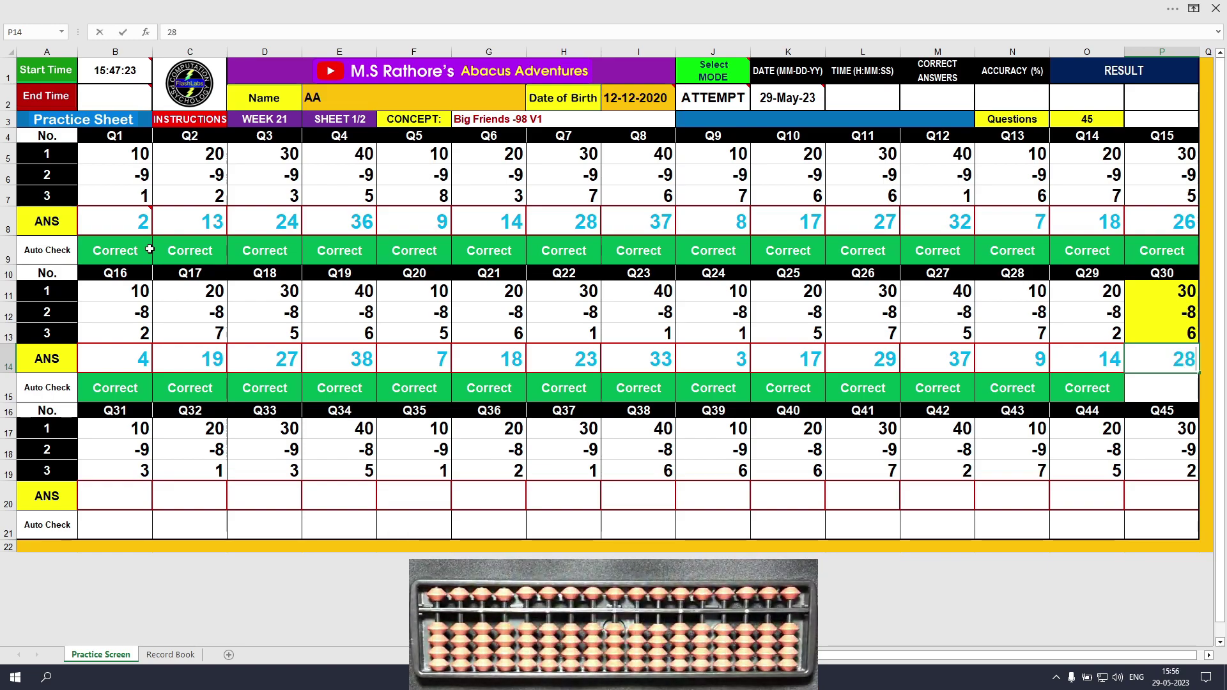
pyautogui.press('Return')
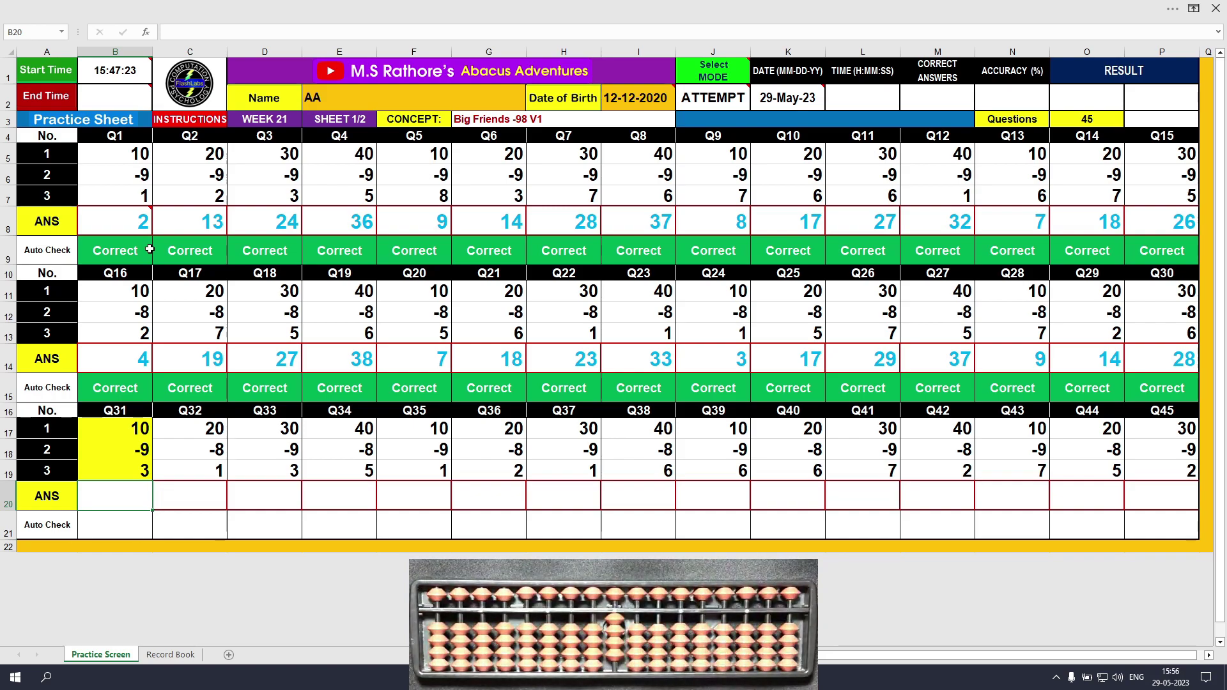
# Fill in the answers for Q31 to Q35 in the third ANS row: 4, 13, 24, 37 and 2
pyautogui.write('4')
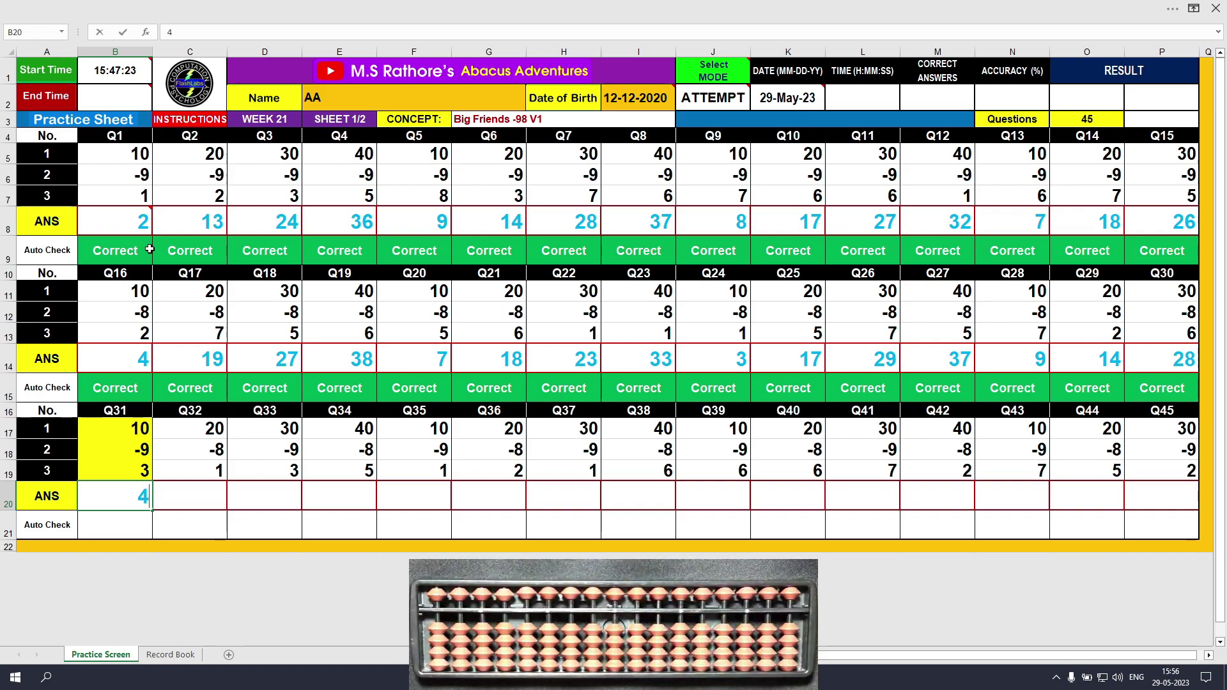
pyautogui.press('Tab')
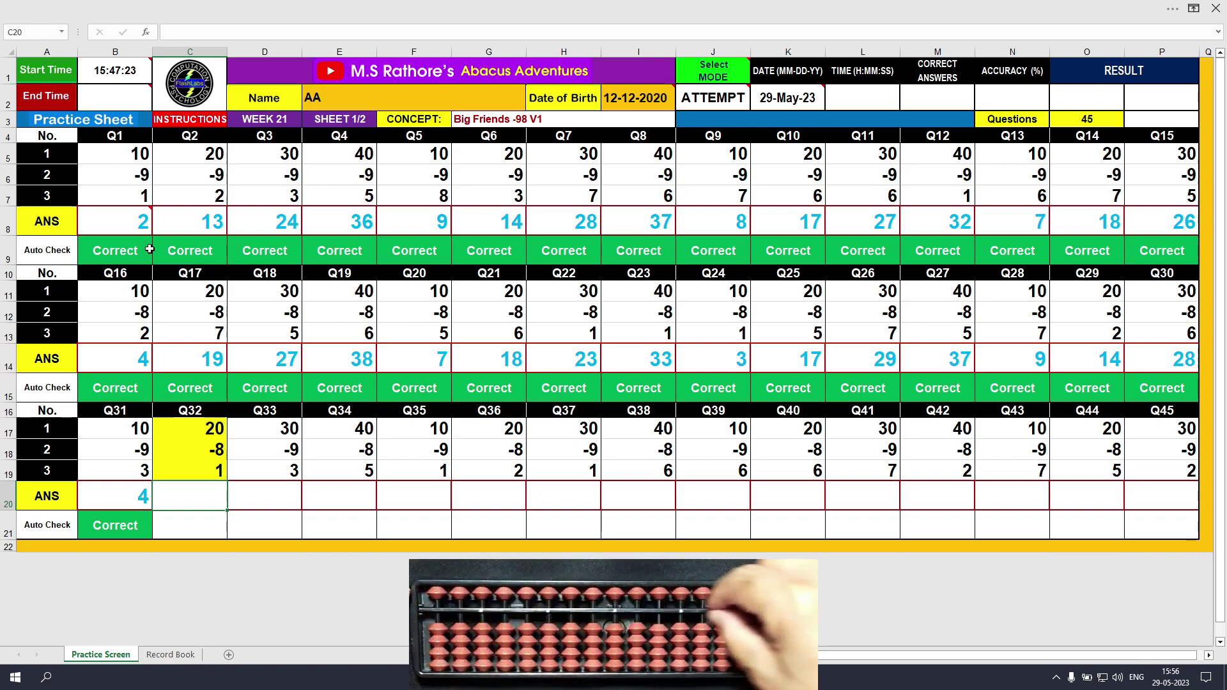
pyautogui.write('13')
pyautogui.press('Return')
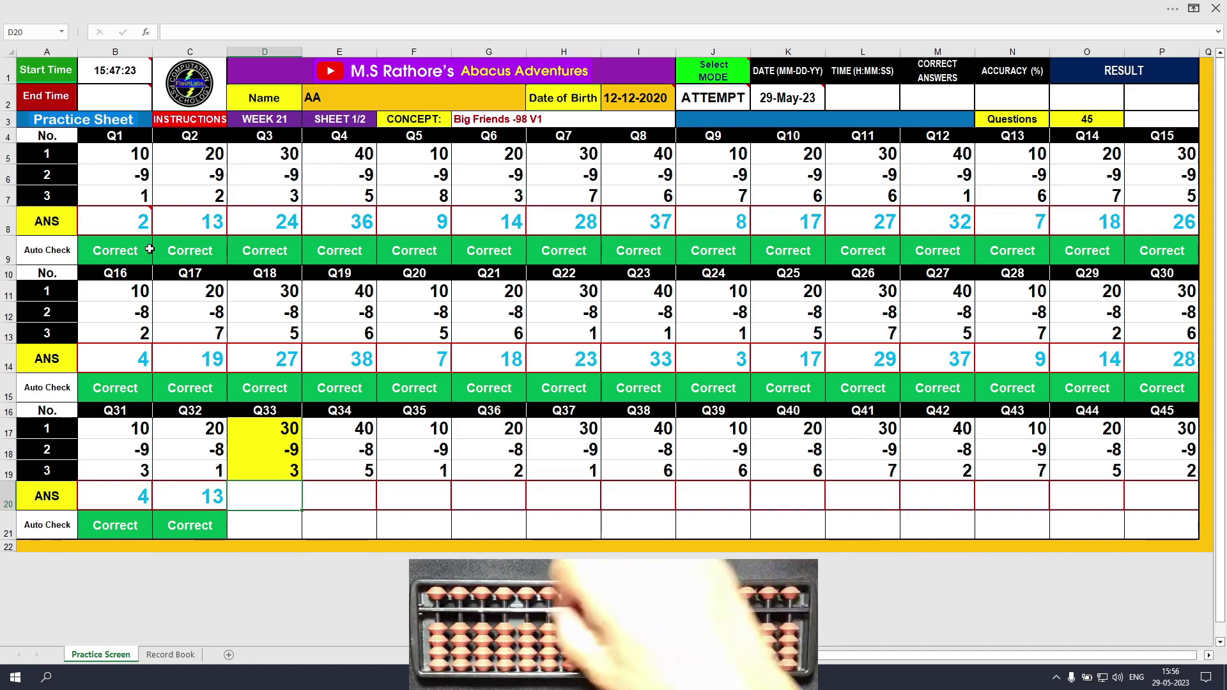
pyautogui.write('24')
pyautogui.press('Tab')
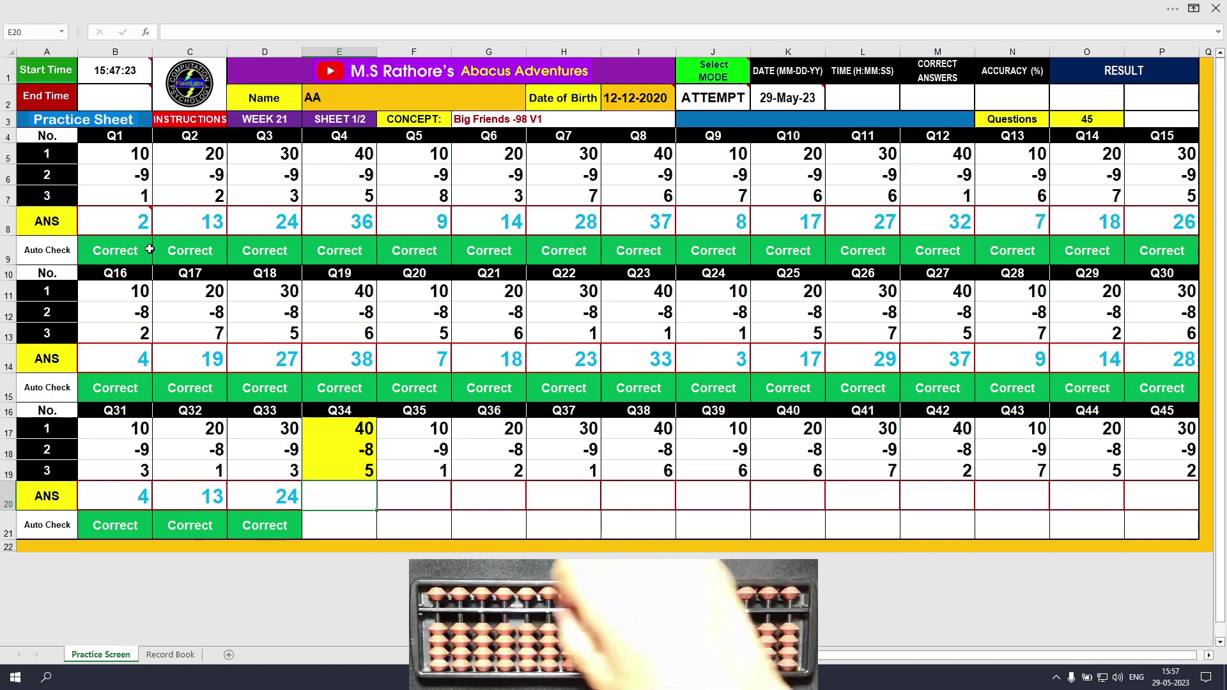
pyautogui.write('37')
pyautogui.press('Tab')
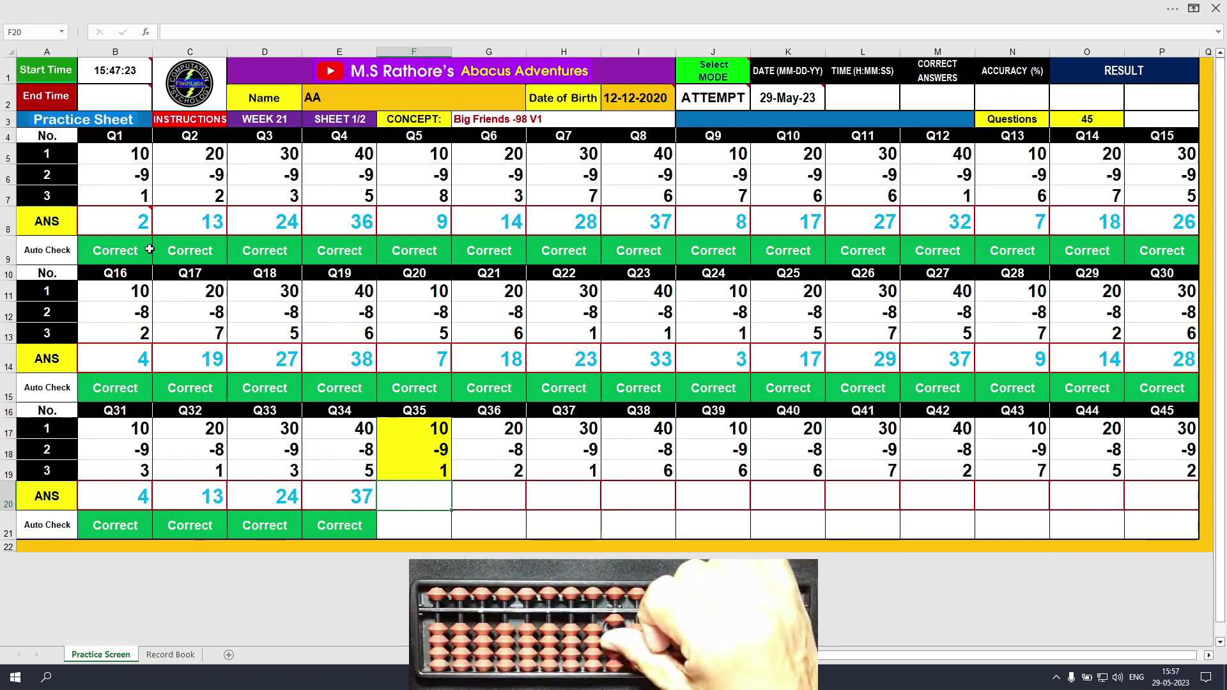
pyautogui.write('2')
pyautogui.press('Tab')
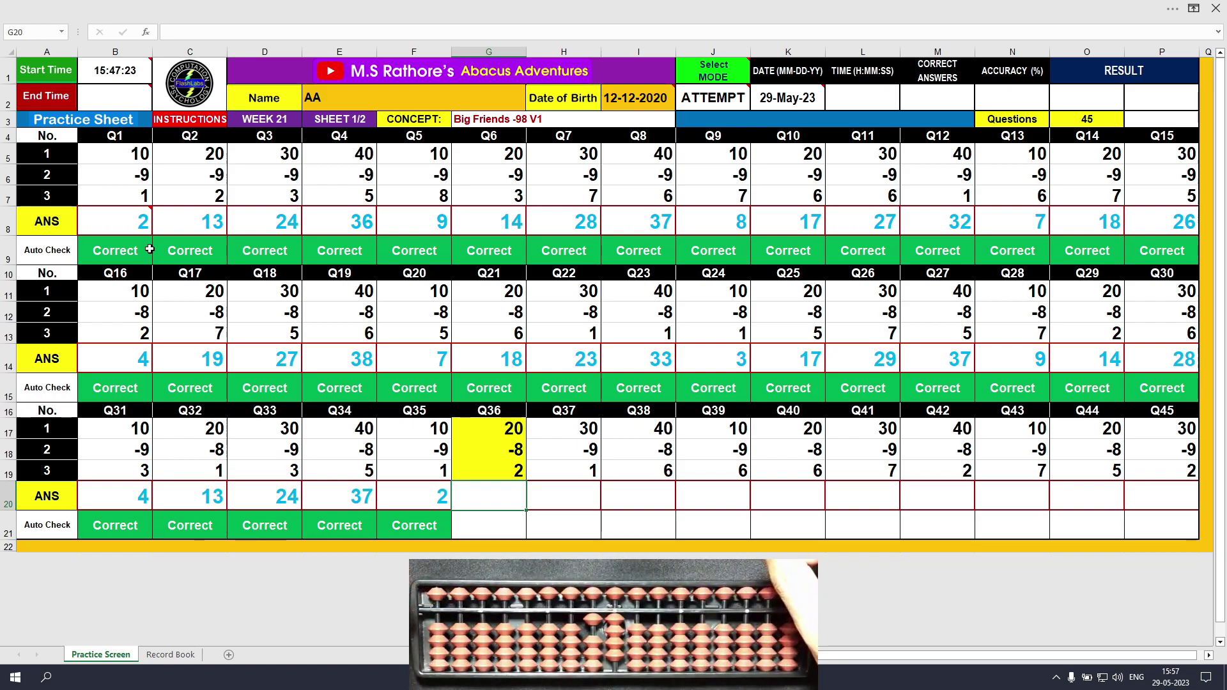
# Enter the answers for Q36 to Q40 in the third ANS row: 14, 22, 38, 7 and 18
pyautogui.write('14')
pyautogui.press('Tab')
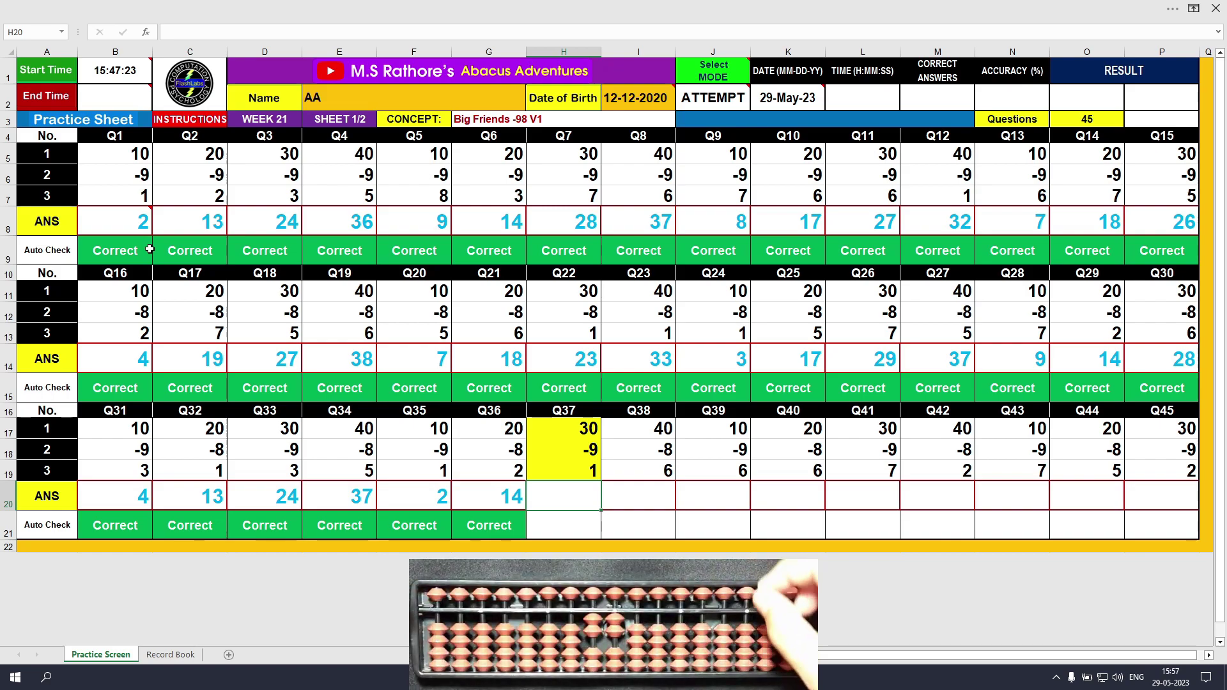
pyautogui.write('22')
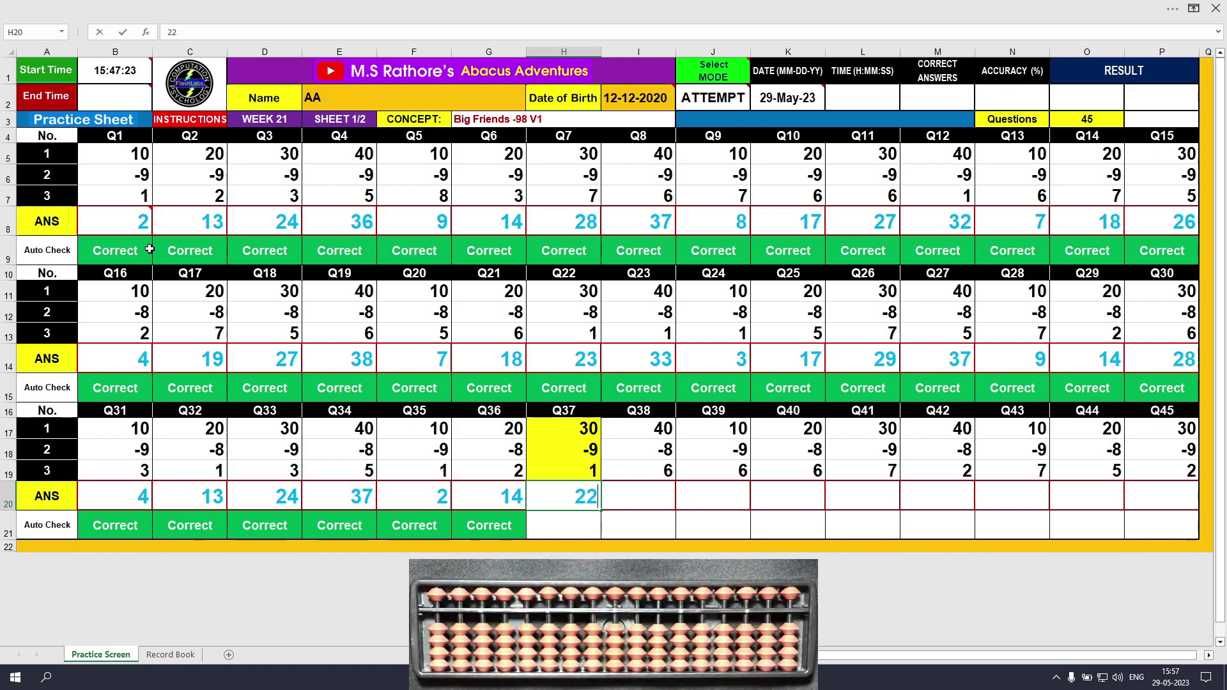
pyautogui.press('Tab')
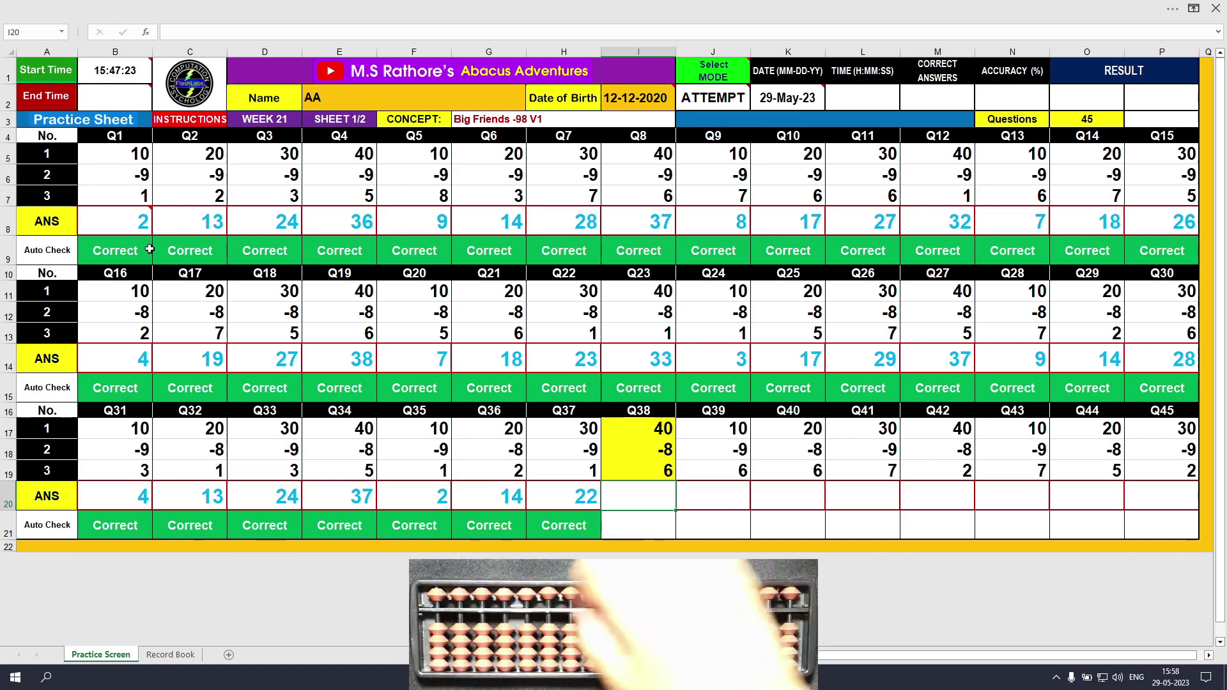
pyautogui.write('38')
pyautogui.press('Tab')
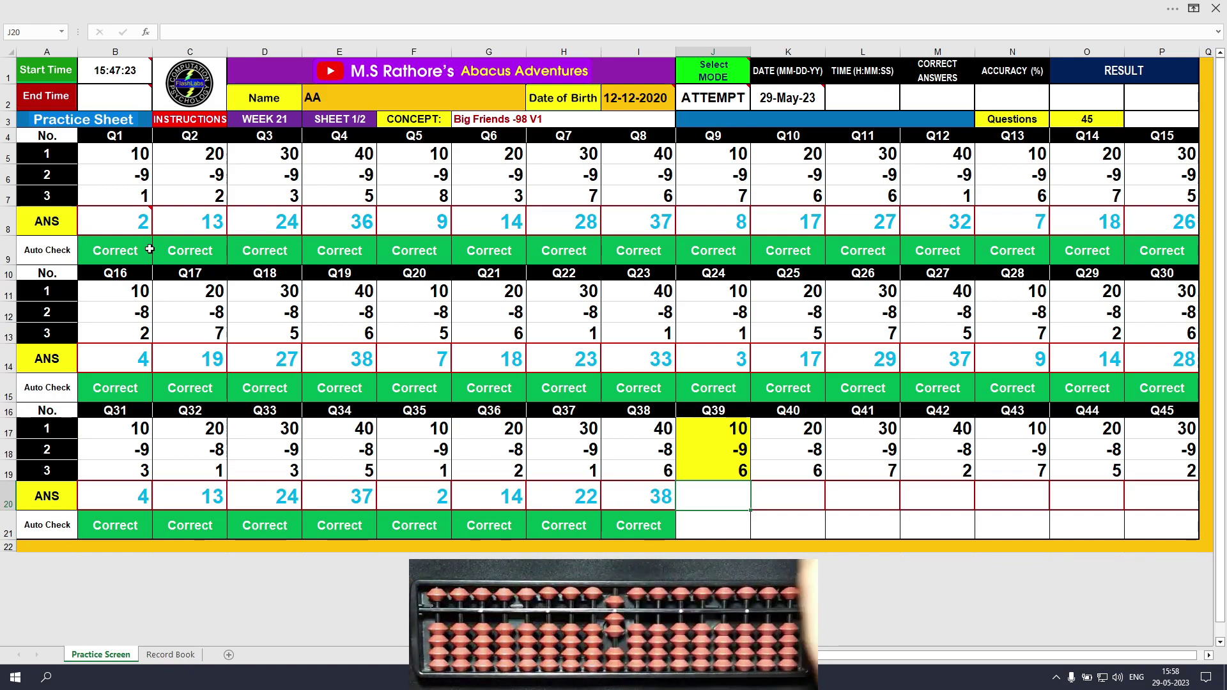
pyautogui.write('7')
pyautogui.press('Tab')
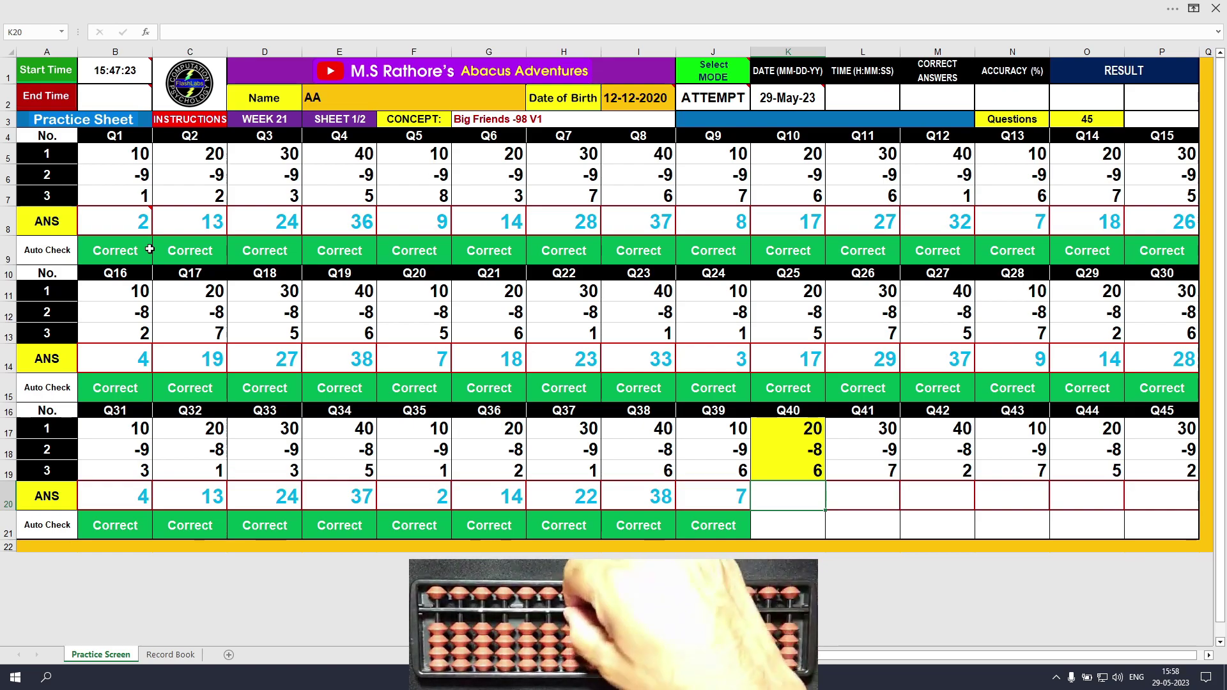
pyautogui.write('18')
pyautogui.press('Tab')
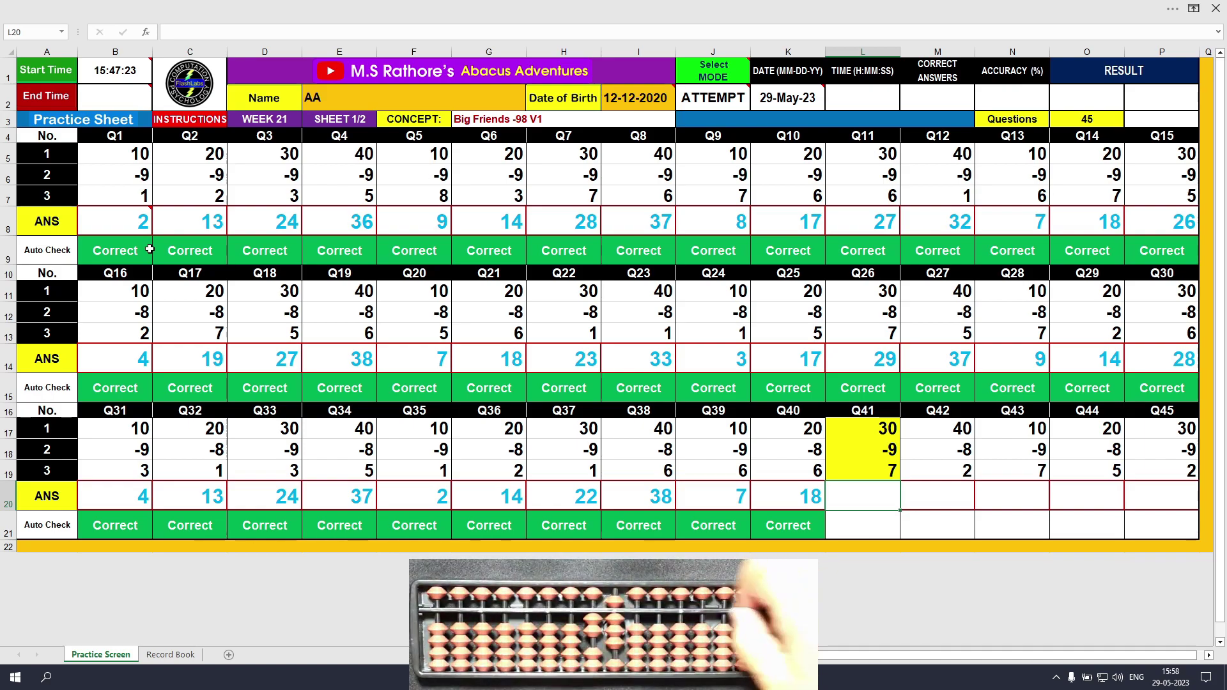
# Complete the third ANS row by answering Q41 to Q45 with 28, 34, 8, 17 and 23
pyautogui.write('28')
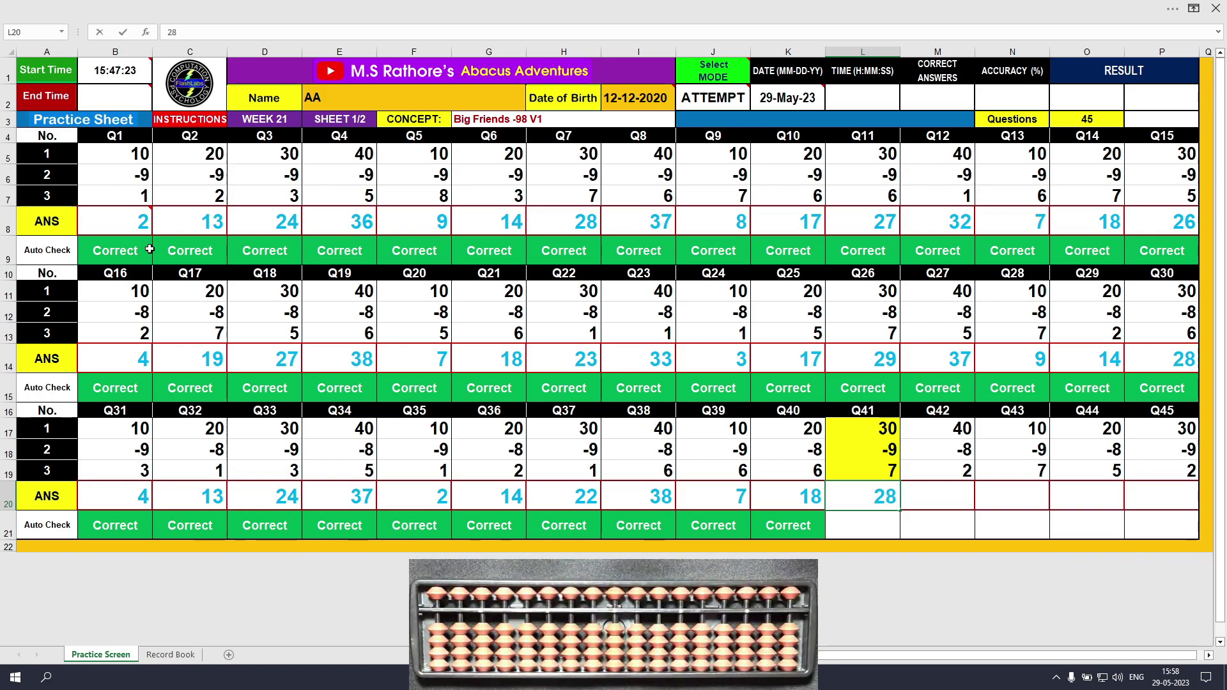
pyautogui.press('Tab')
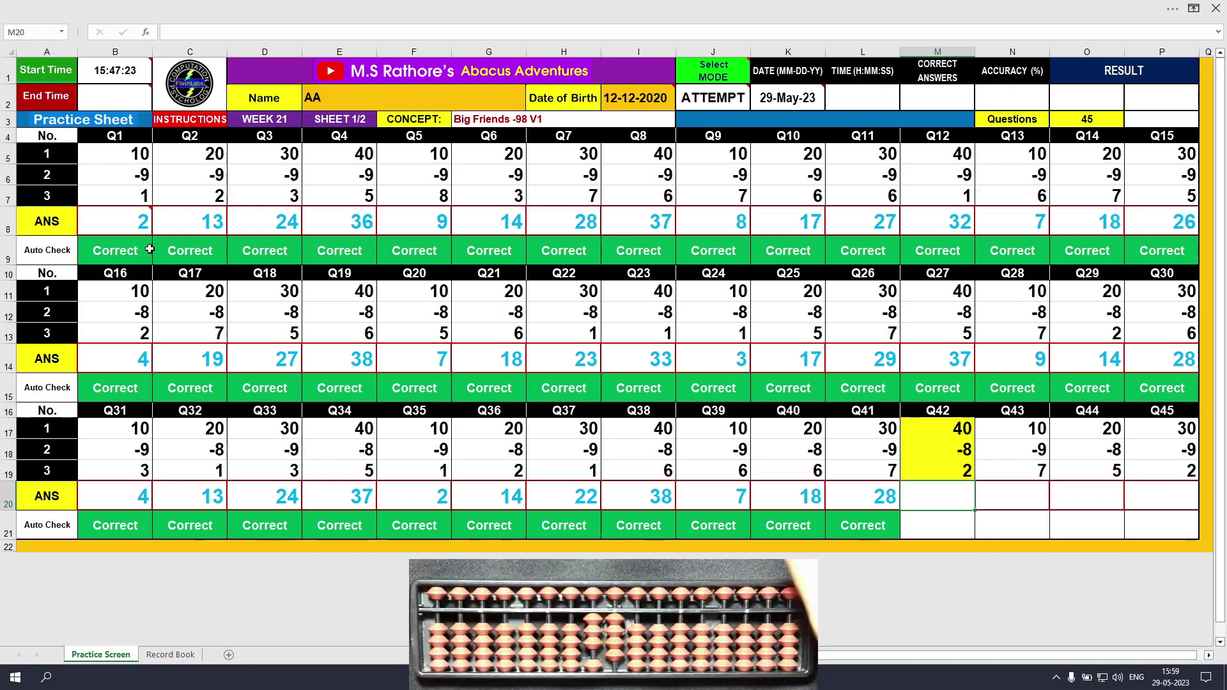
pyautogui.write('34')
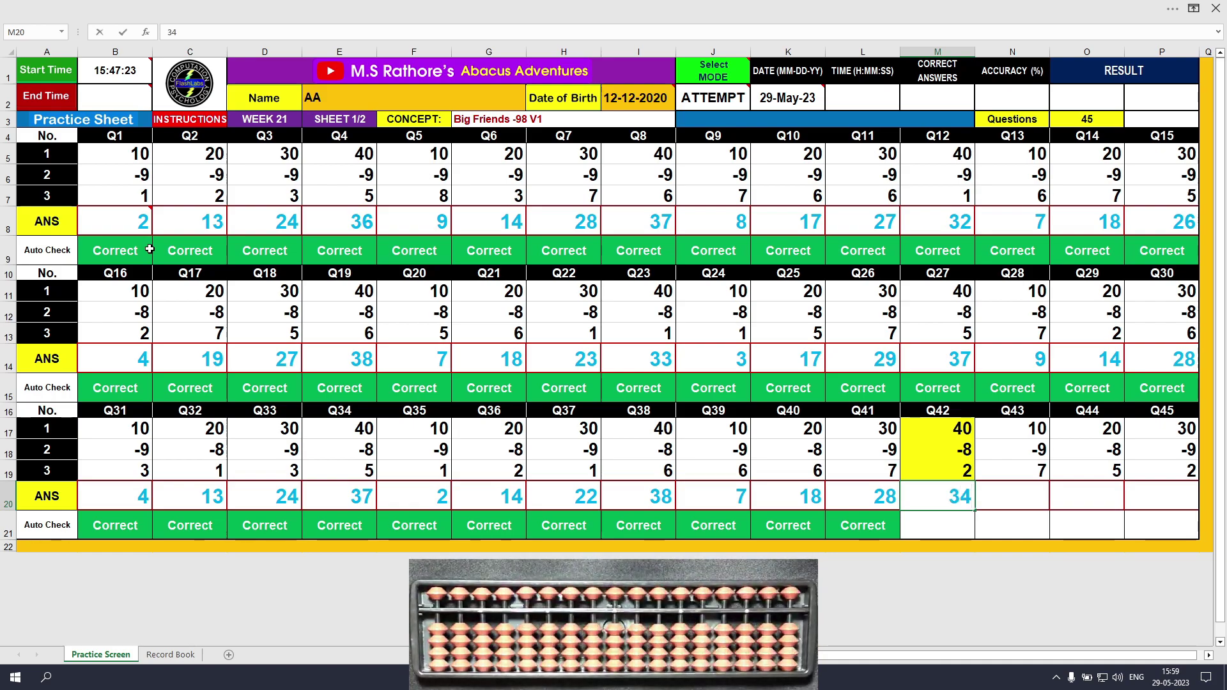
pyautogui.press('Return')
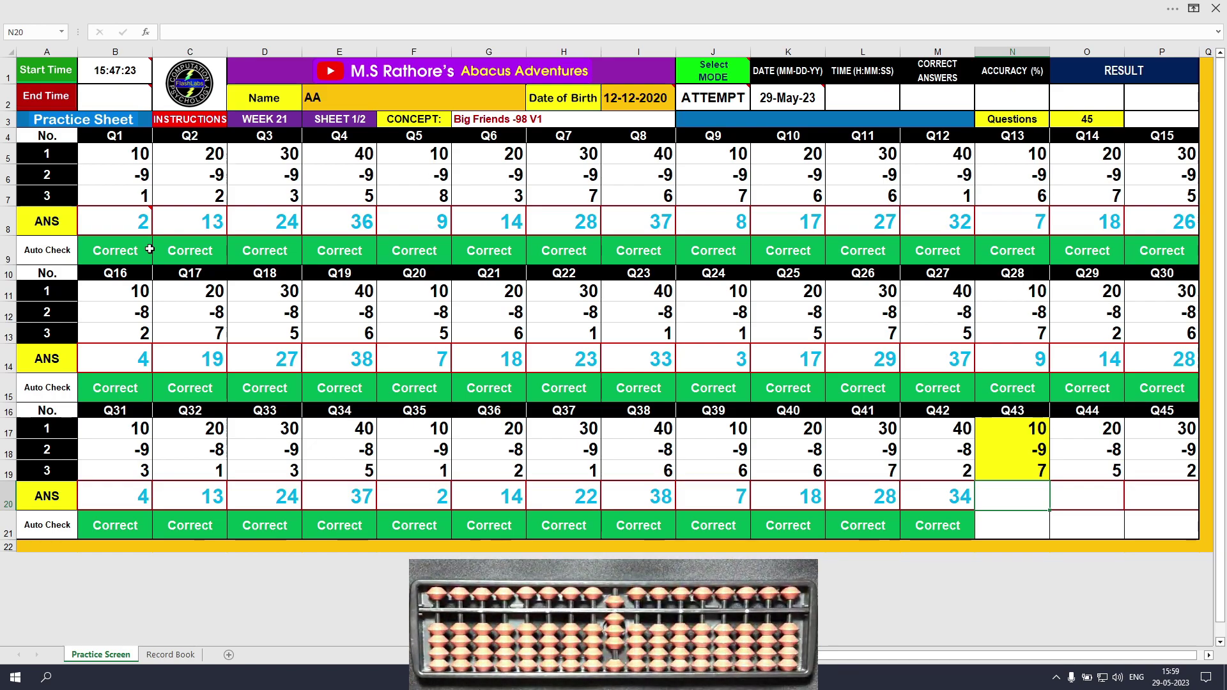
pyautogui.write('8')
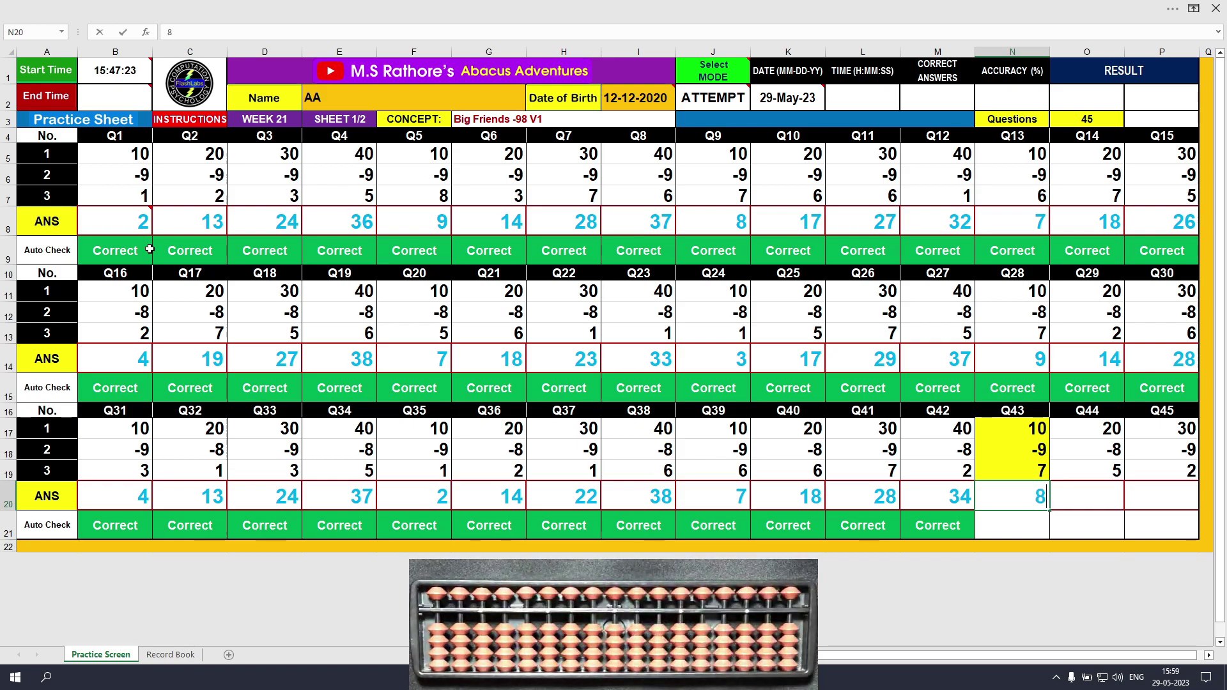
pyautogui.press('Tab')
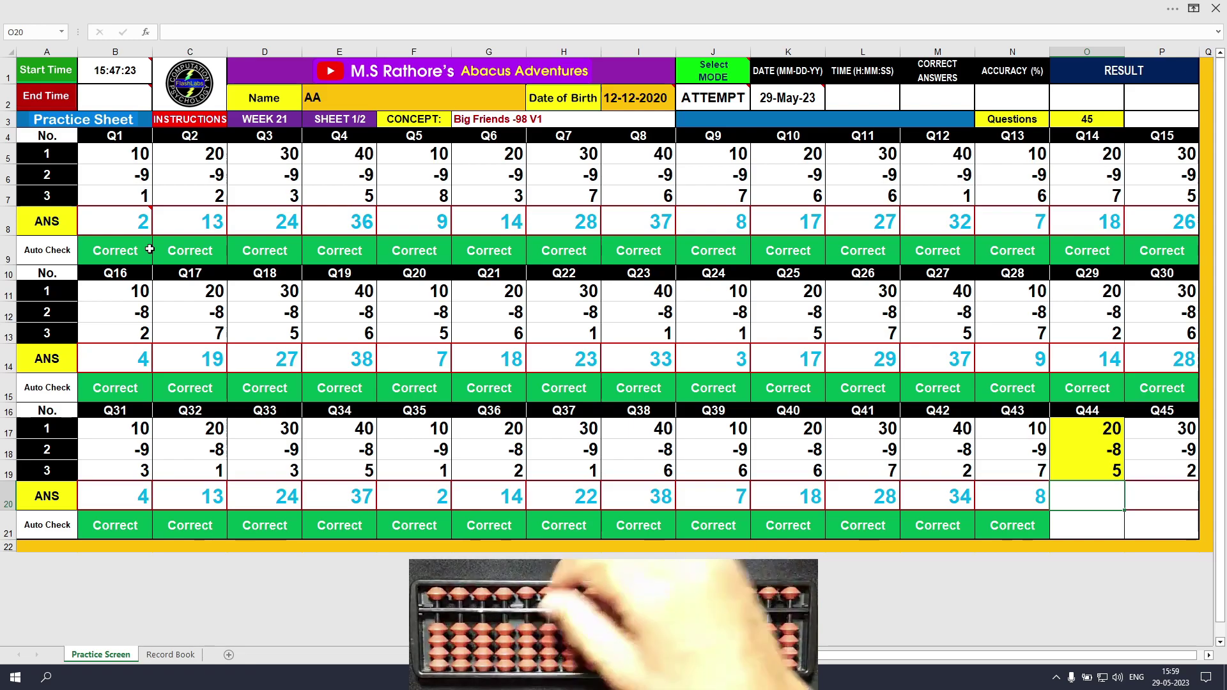
pyautogui.write('17')
pyautogui.press('Tab')
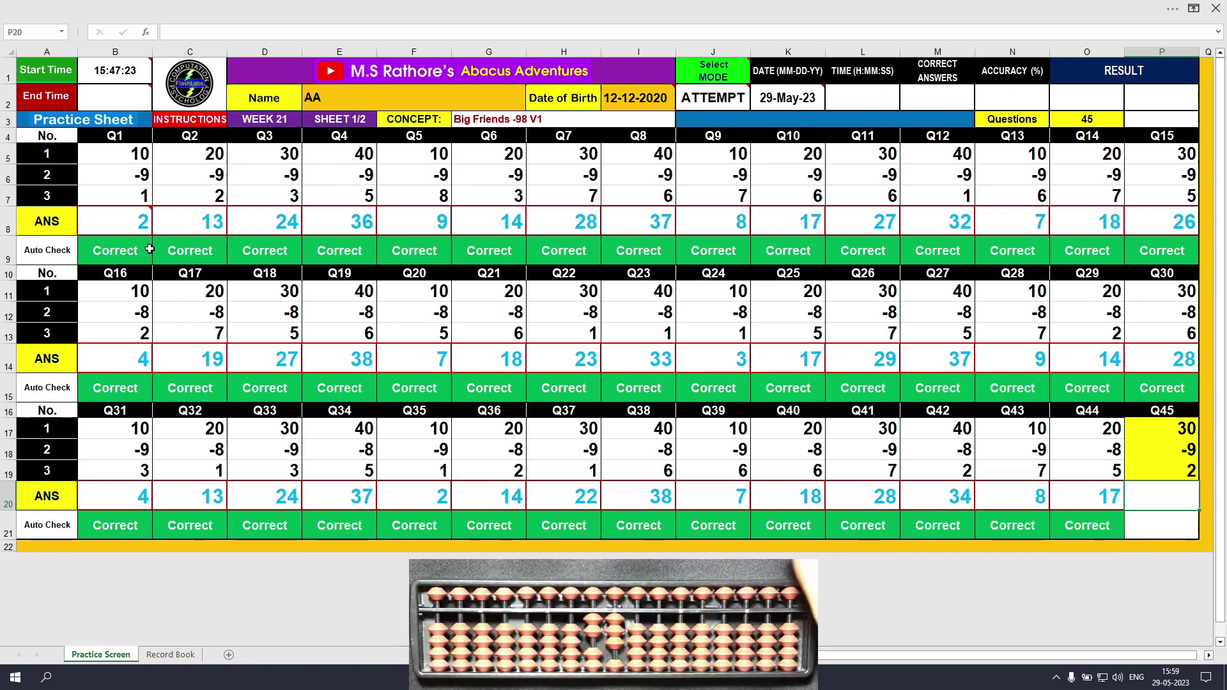
pyautogui.write('23')
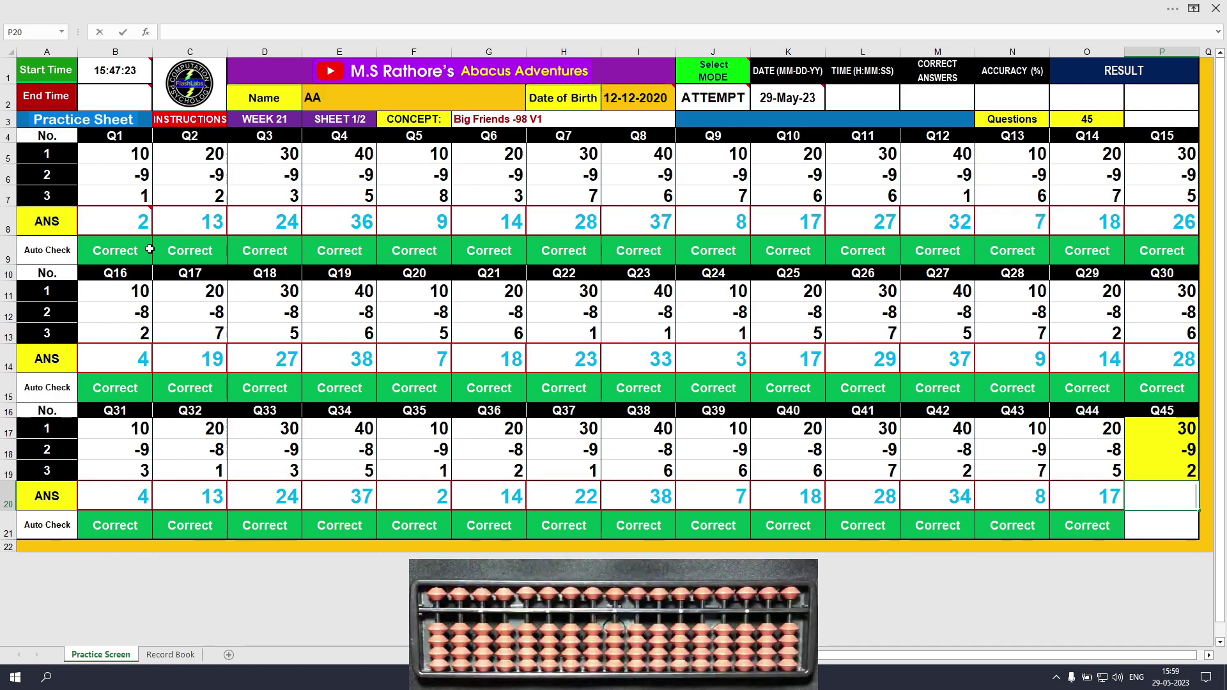
pyautogui.press('Return')
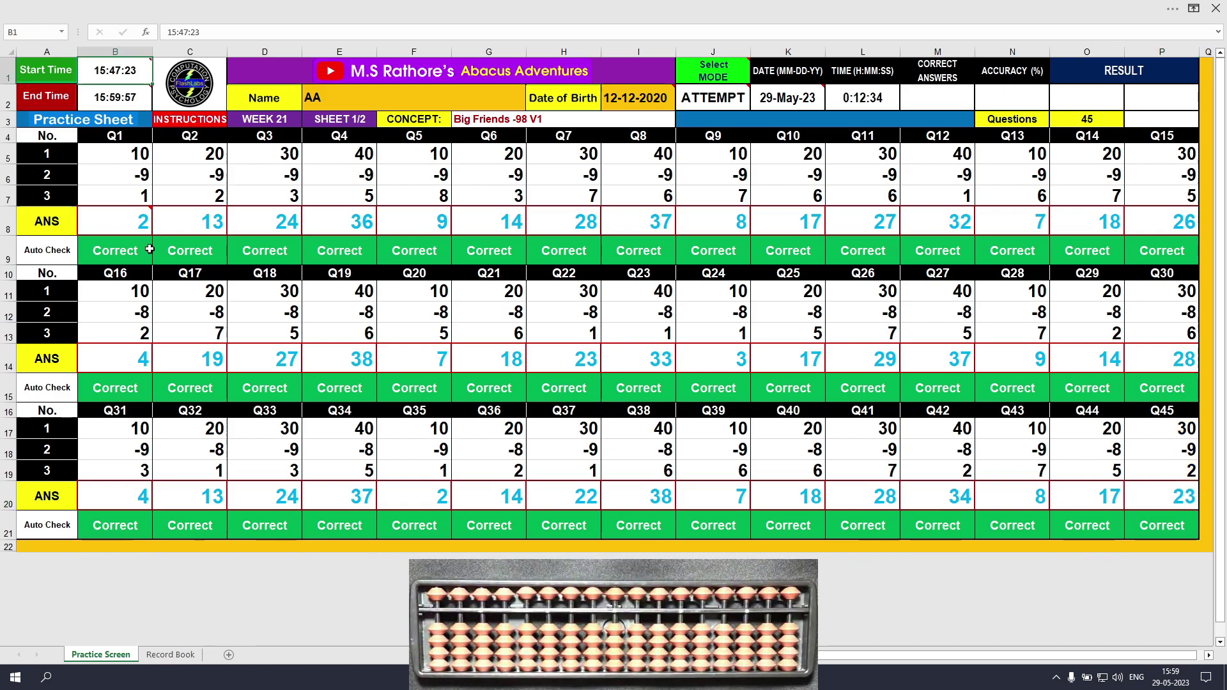